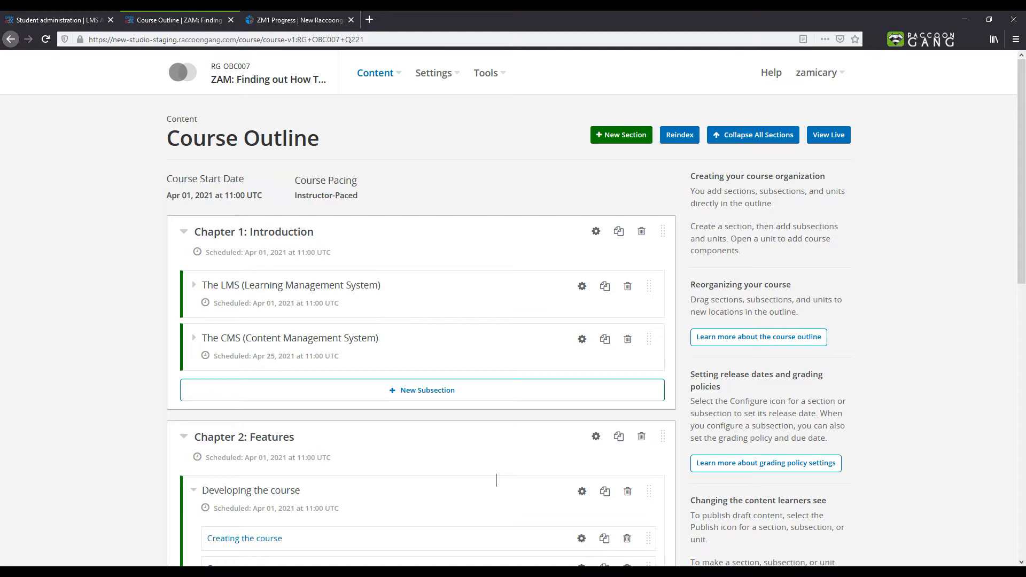
# Review the Chapter 2 subsections in the course outline and open the course's grading settings.
pyautogui.scroll(-5, 470, 201)
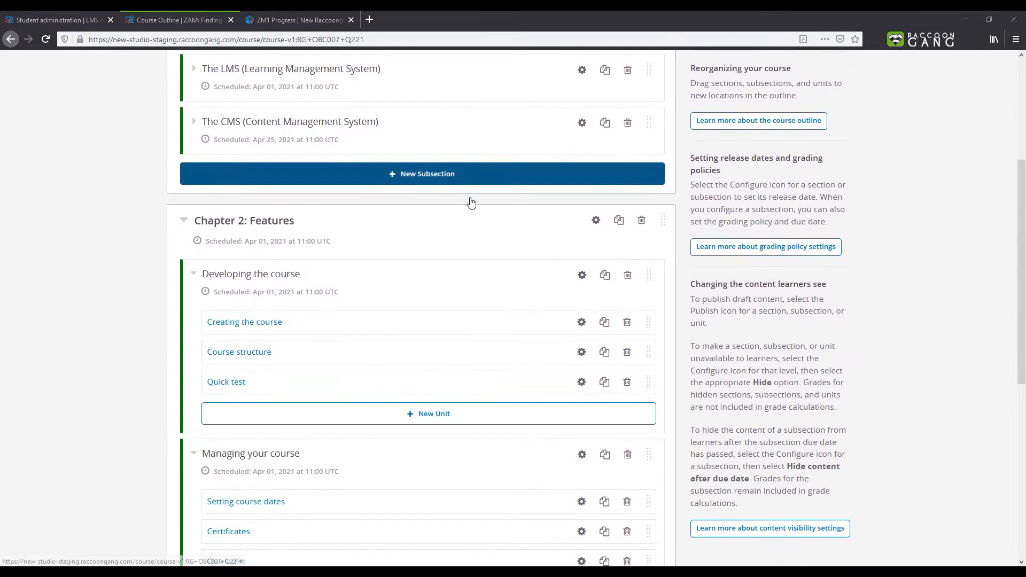
pyautogui.scroll(-2, 470, 201)
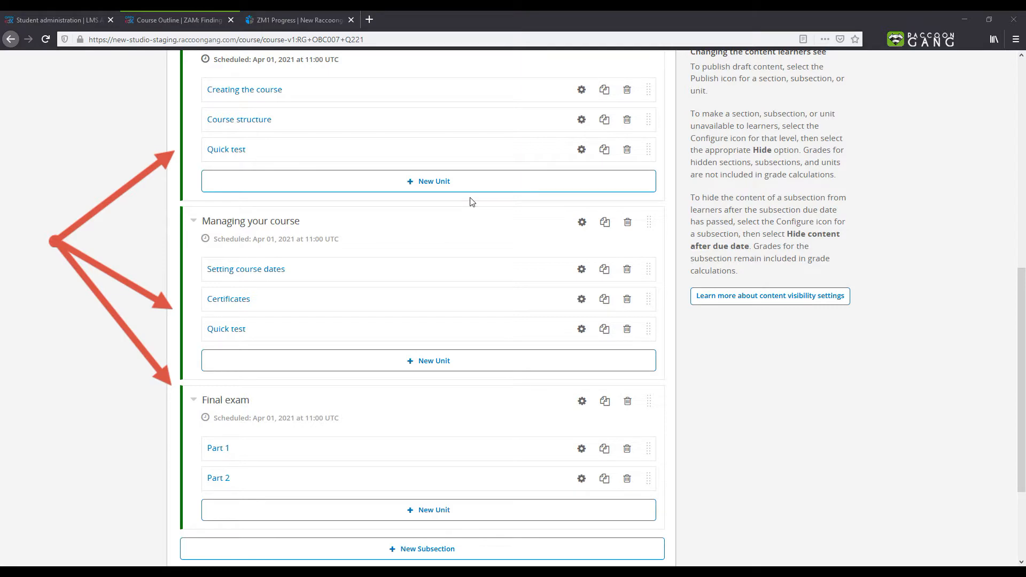
pyautogui.scroll(10, 470, 202)
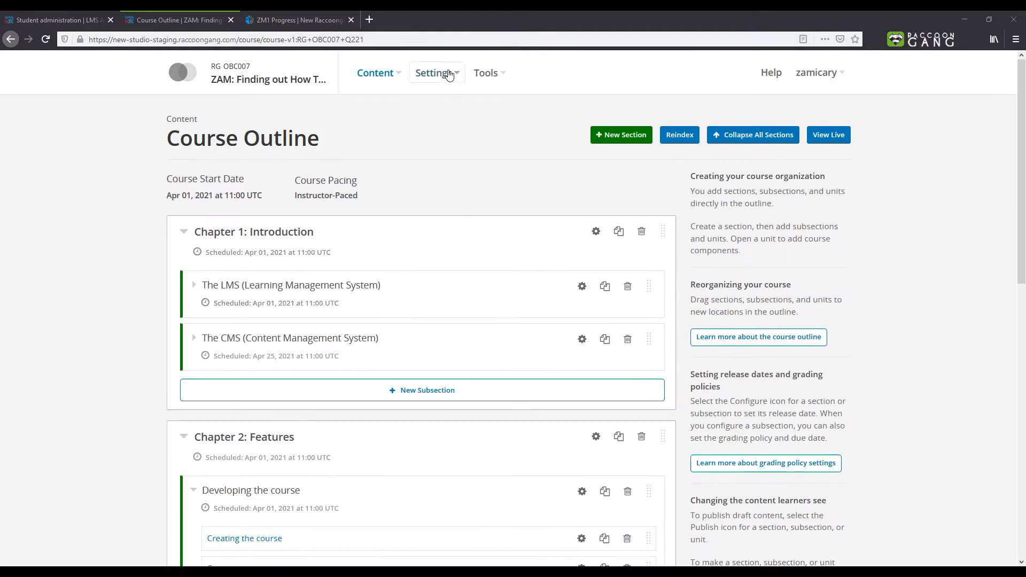
pyautogui.click(447, 74)
pyautogui.click(441, 121)
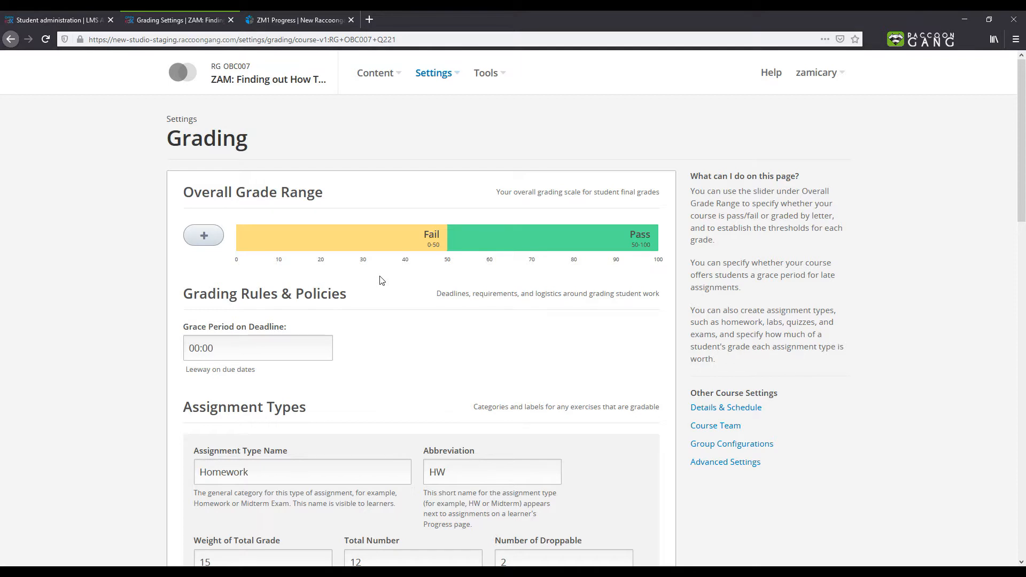
# Add three grade levels to the overall grade range and set the lowest three boundaries to 30, 45 and 60.
pyautogui.click(210, 242)
pyautogui.click(209, 242)
pyautogui.click(210, 242)
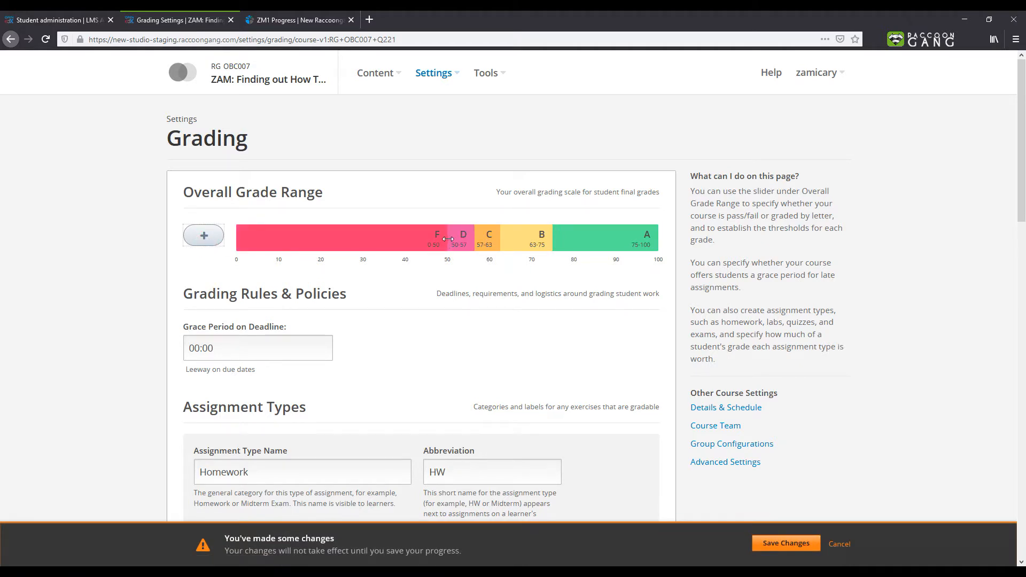
pyautogui.moveTo(448, 239); pyautogui.dragTo(364, 261)
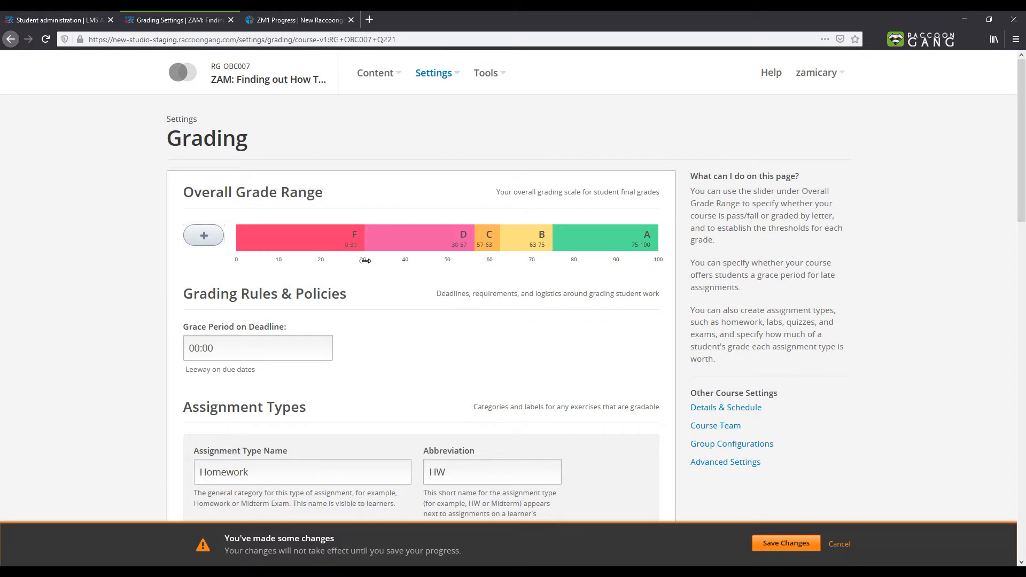
pyautogui.moveTo(473, 236); pyautogui.dragTo(425, 264)
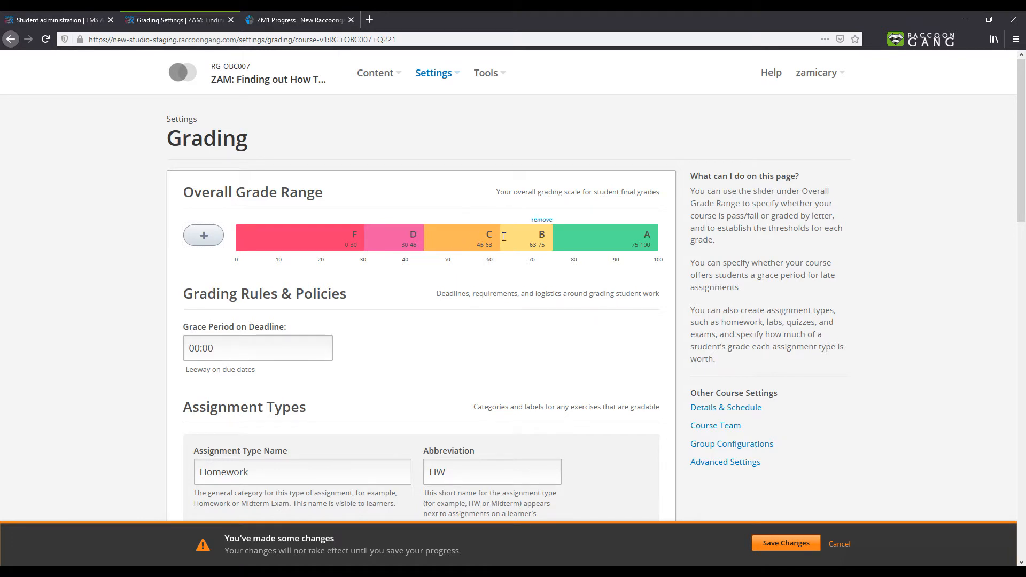
pyautogui.moveTo(499, 245); pyautogui.dragTo(490, 245)
# Remove the three intermediate grade levels from the overall grade range, leaving a pass/fail scale.
pyautogui.moveTo(522, 235)
pyautogui.click(542, 223)
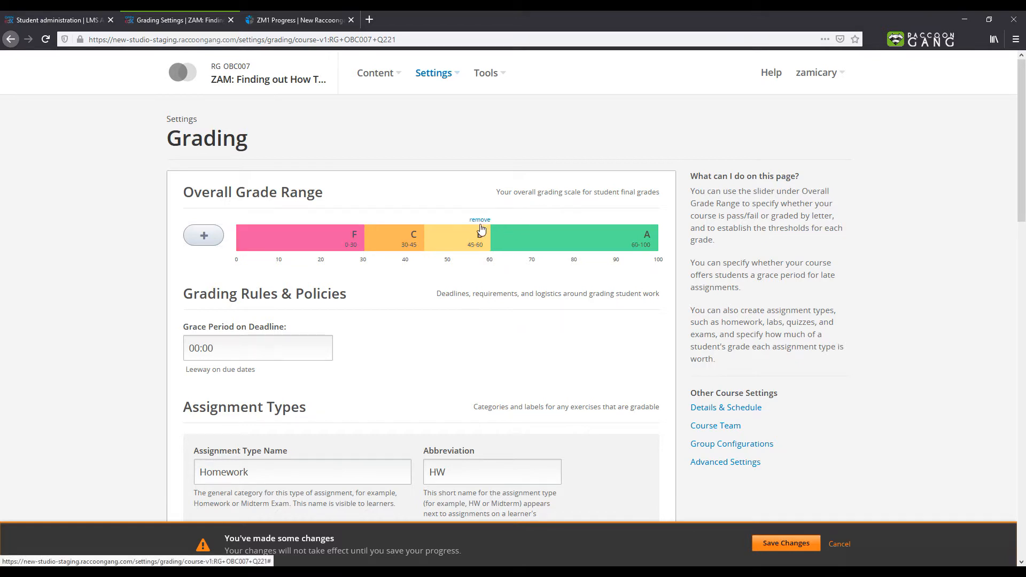
pyautogui.click(480, 220)
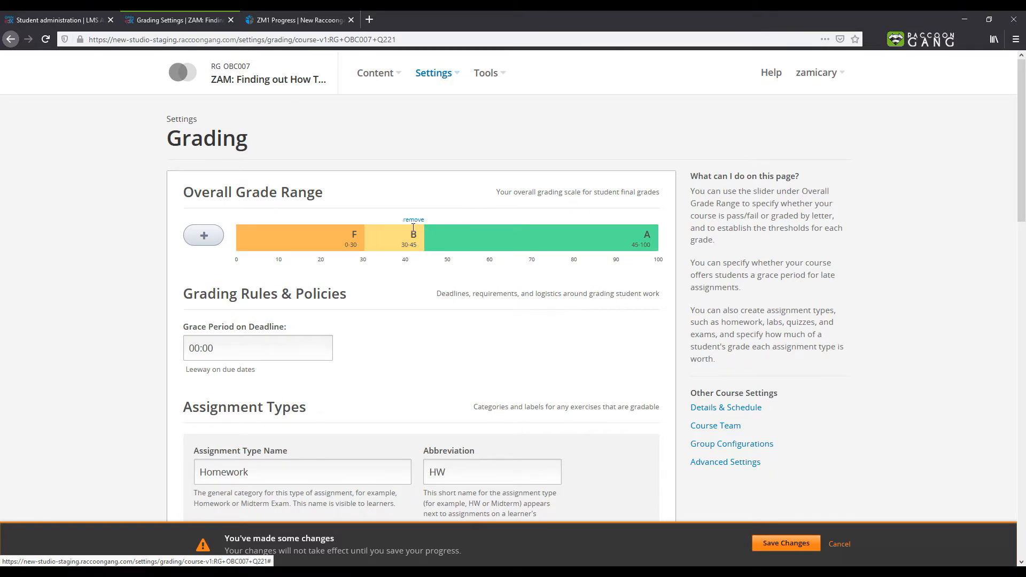
pyautogui.click(412, 220)
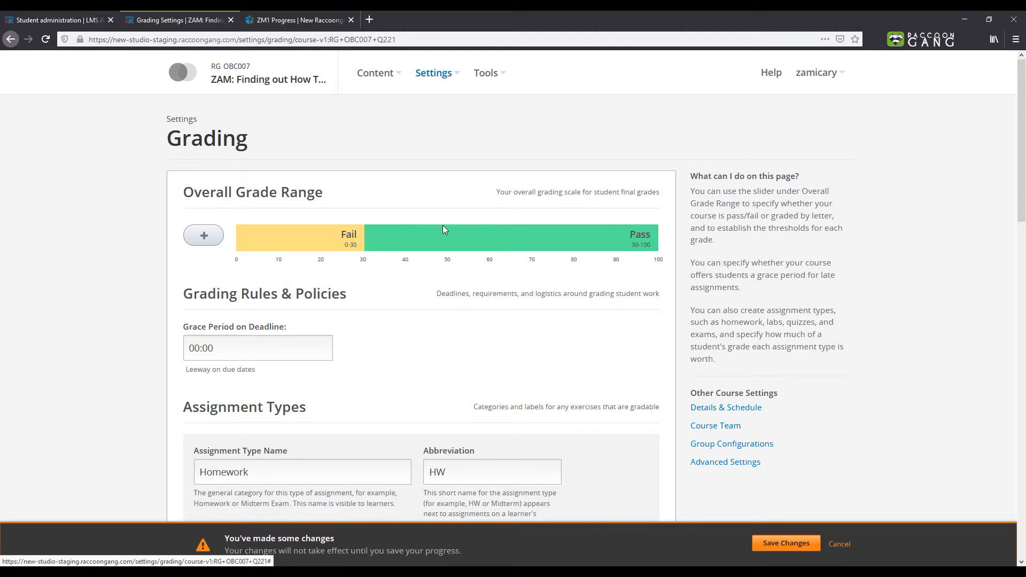
# Rename the Pass range to "Excellent", set its lower threshold to 70 and save the grading changes.
pyautogui.click(637, 235)
pyautogui.doubleClick(641, 233)
pyautogui.write('Excellent')
pyautogui.doubleClick(343, 234)
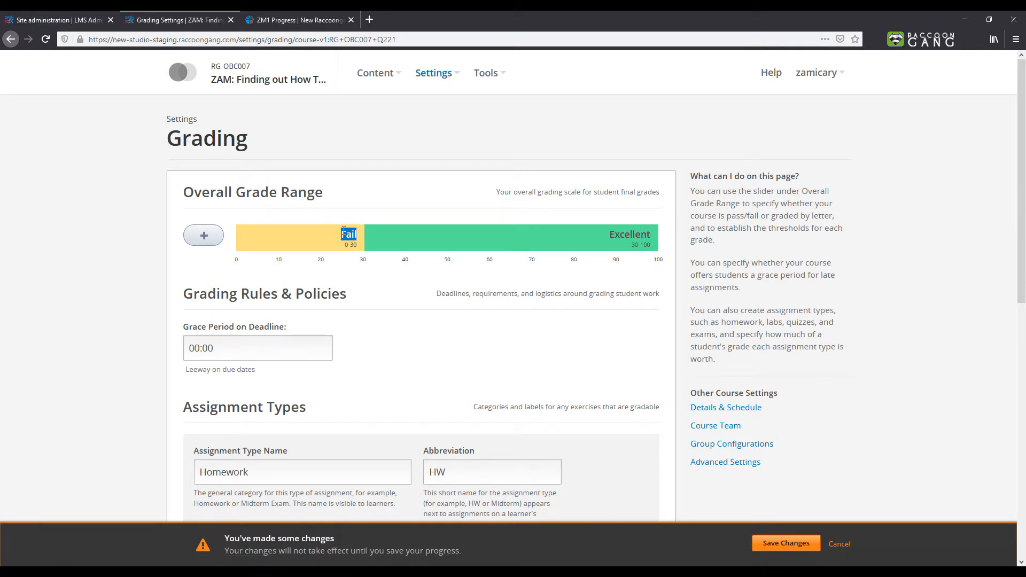
pyautogui.click(344, 233)
pyautogui.moveTo(363, 238); pyautogui.dragTo(532, 239)
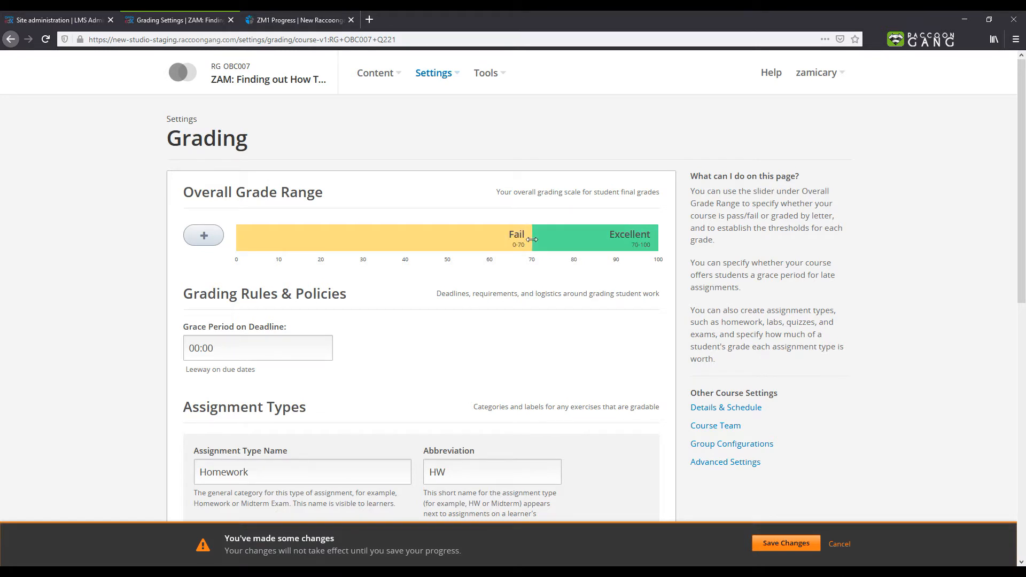
pyautogui.click(776, 545)
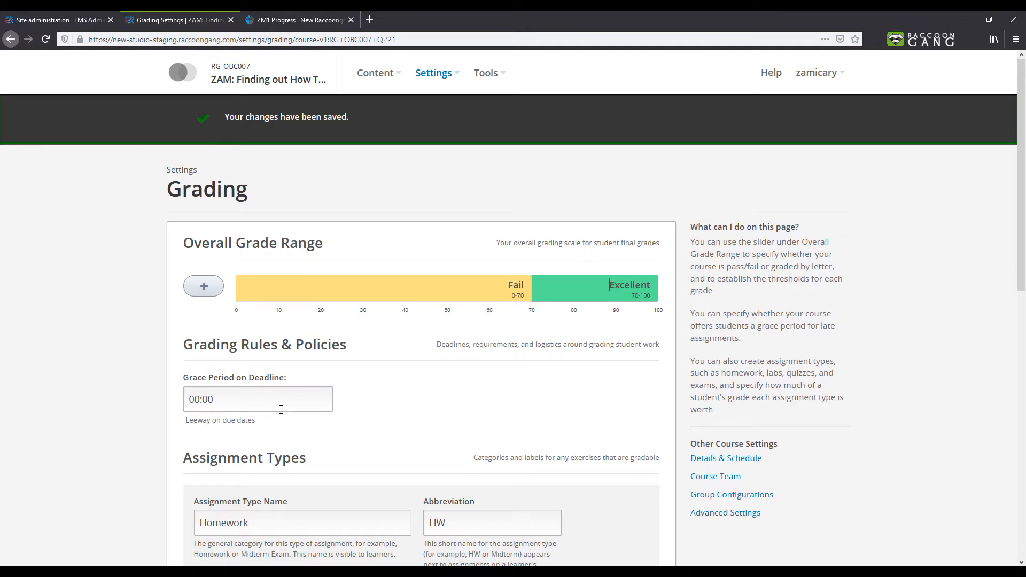
# Delete the Midterm Exam, Lab and Homework assignment types.
pyautogui.click(234, 390)
pyautogui.click(175, 461)
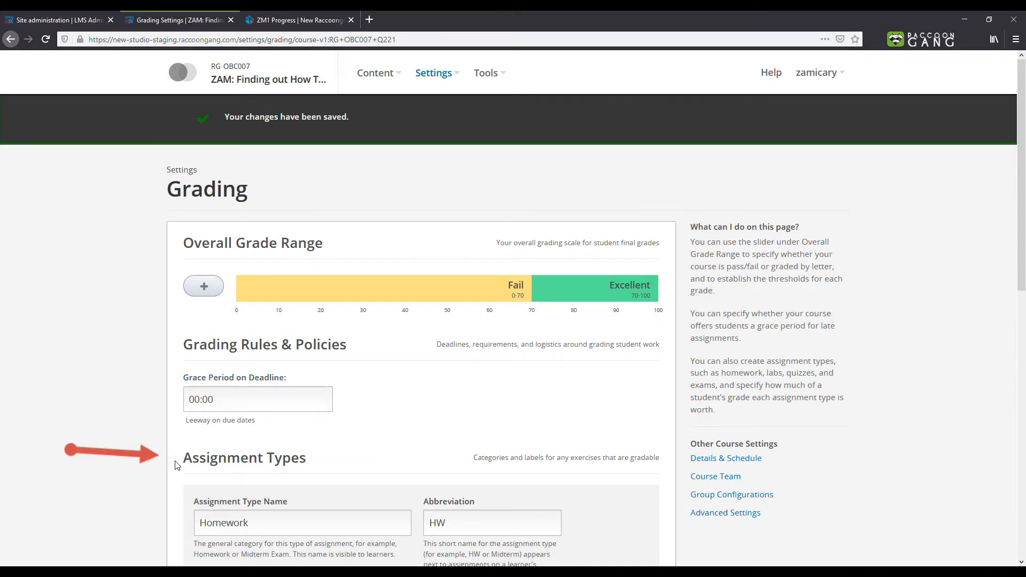
pyautogui.scroll(-3, 175, 464)
pyautogui.scroll(-4, 176, 468)
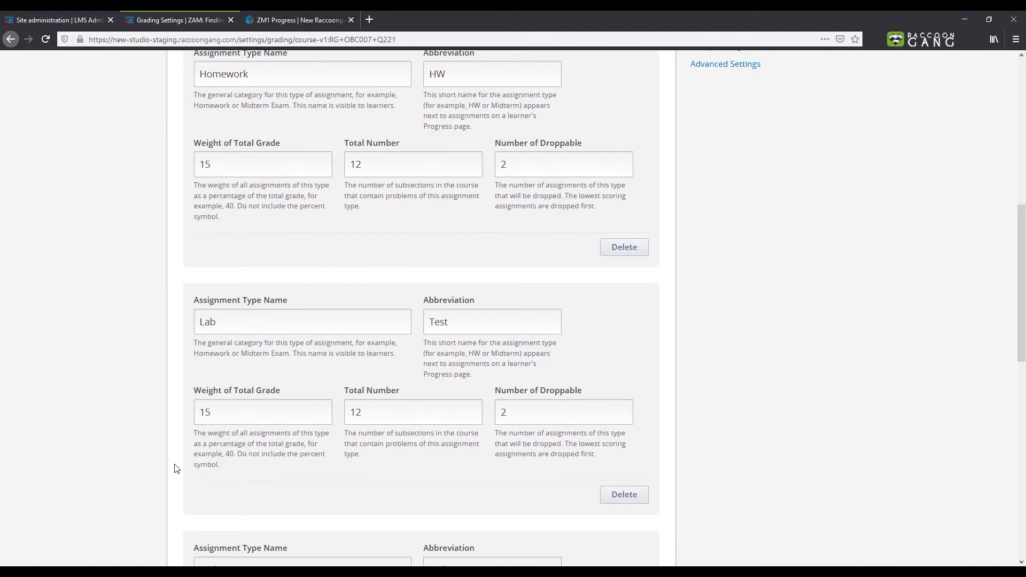
pyautogui.scroll(-4, 176, 469)
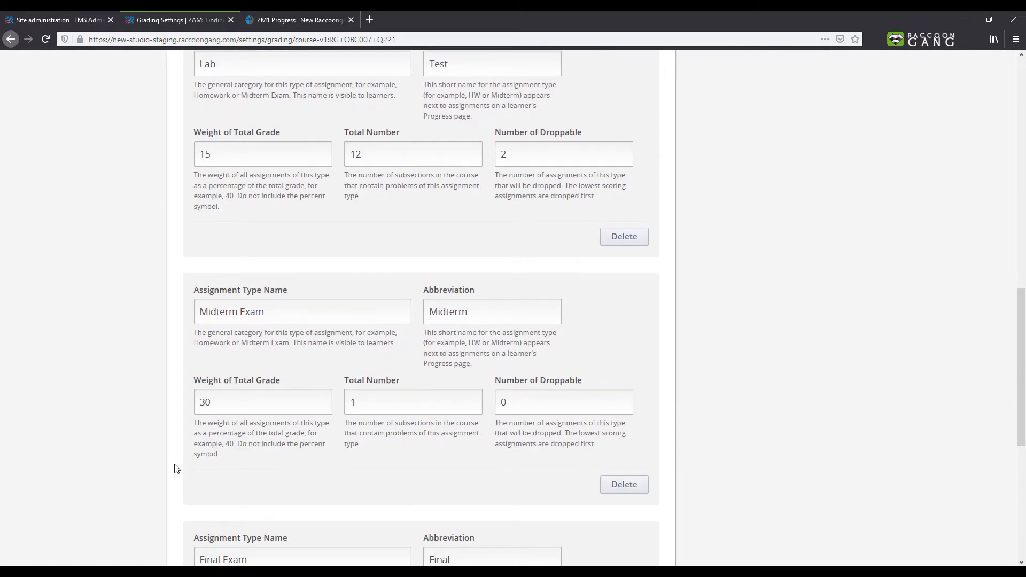
pyautogui.scroll(-3, 176, 468)
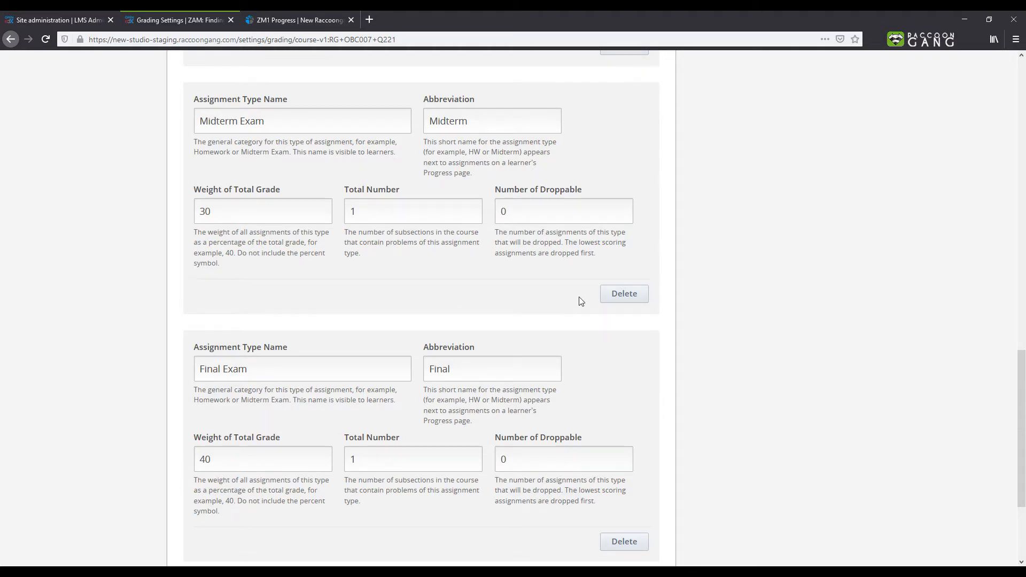
pyautogui.click(605, 294)
pyautogui.scroll(3, 606, 294)
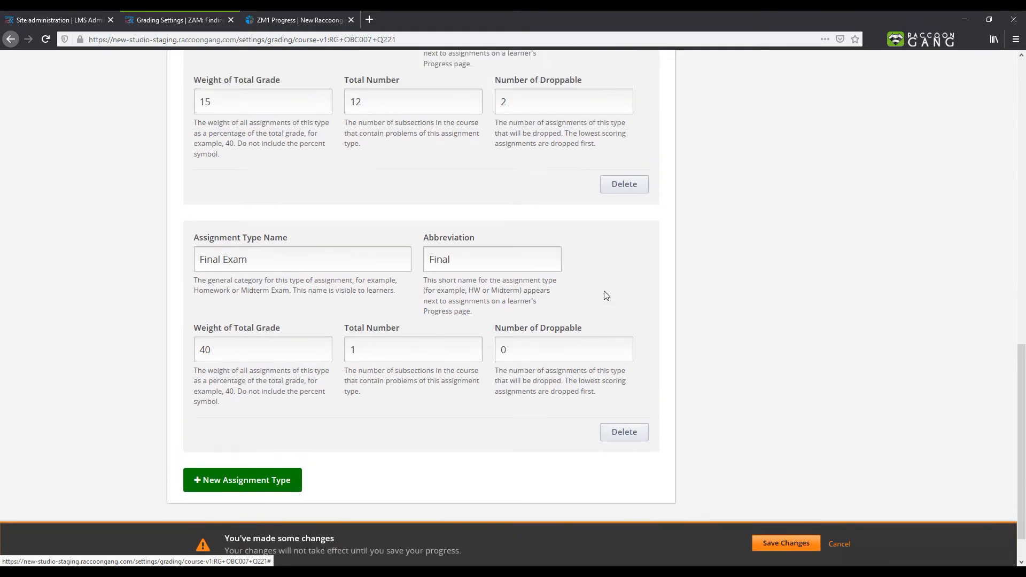
pyautogui.scroll(-3, 609, 332)
pyautogui.scroll(5, 609, 332)
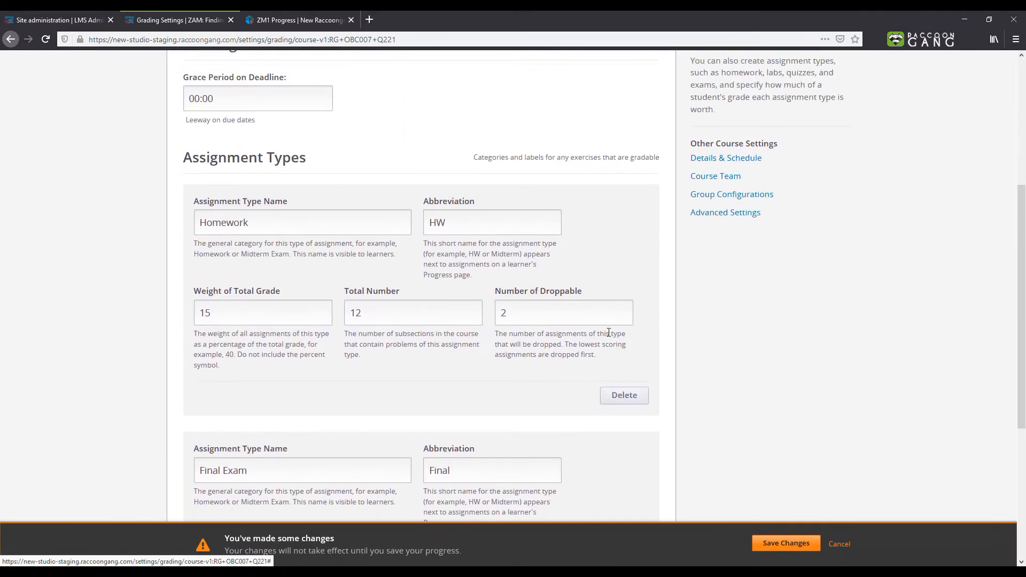
pyautogui.click(623, 396)
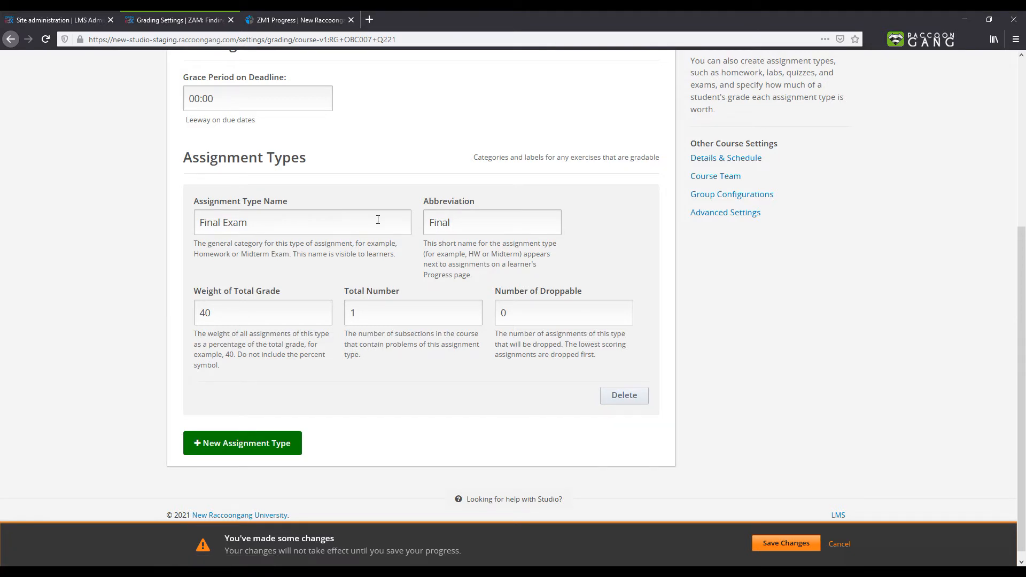
# Change the Final Exam assignment type's abbreviation to "Exam".
pyautogui.click(476, 222)
pyautogui.doubleClick(497, 228)
pyautogui.write('Exam')
# Add an assignment type named "Quick Test" with the abbreviation "Test" and save the grading changes.
pyautogui.click(223, 451)
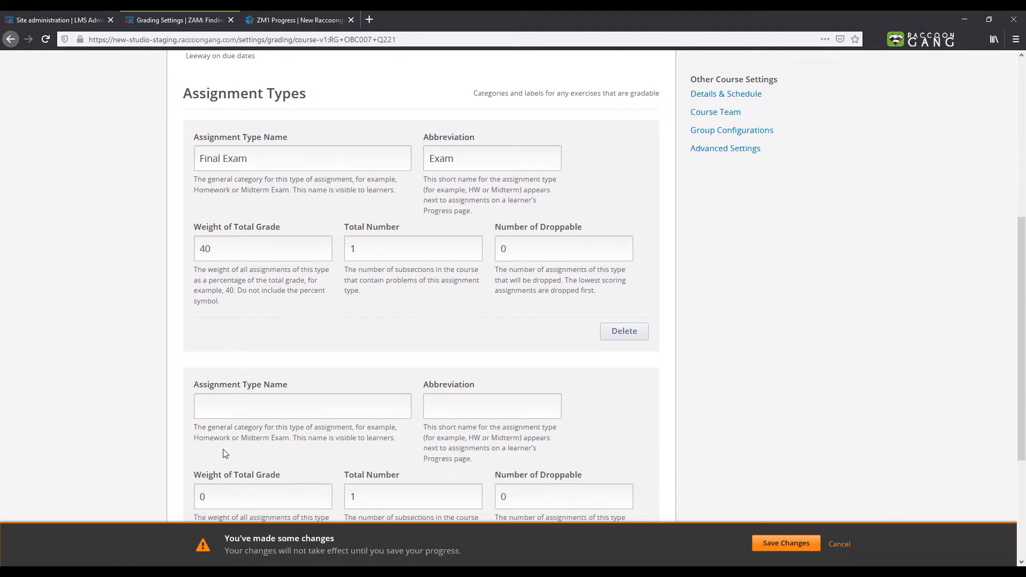
pyautogui.scroll(-2, 224, 452)
pyautogui.click(241, 342)
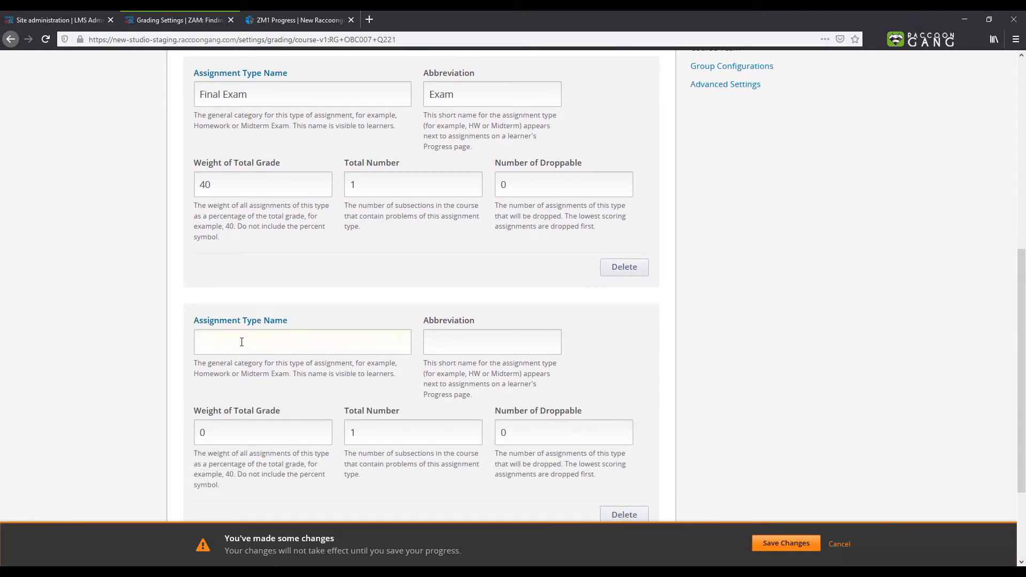
pyautogui.write('Quick Test')
pyautogui.click(444, 342)
pyautogui.write('Test')
pyautogui.click(386, 433)
pyautogui.click(786, 542)
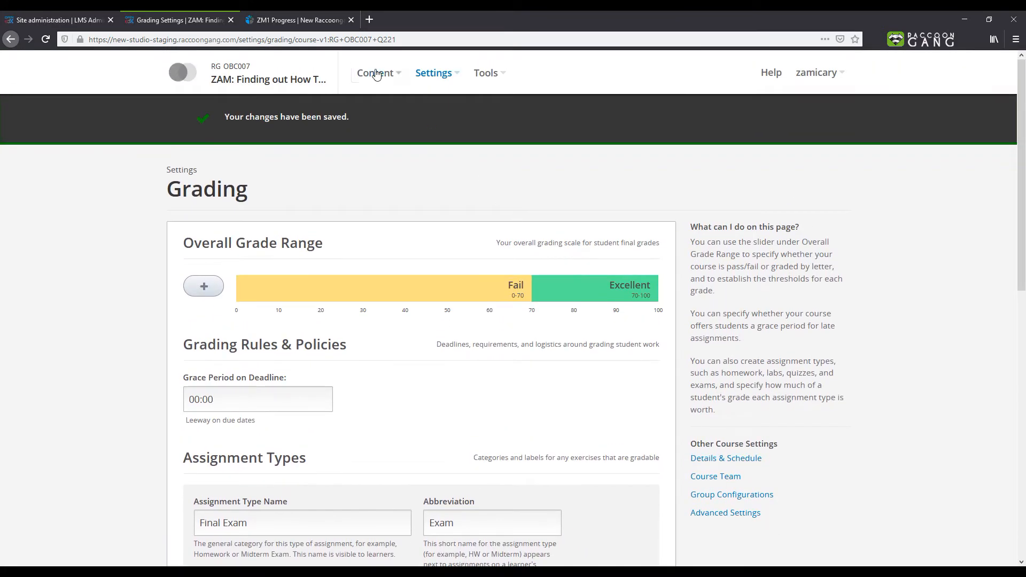
# Open the course outline and expand the Developing the course, Managing your course and Final exam subsections to view their units.
pyautogui.click(376, 78)
pyautogui.click(374, 100)
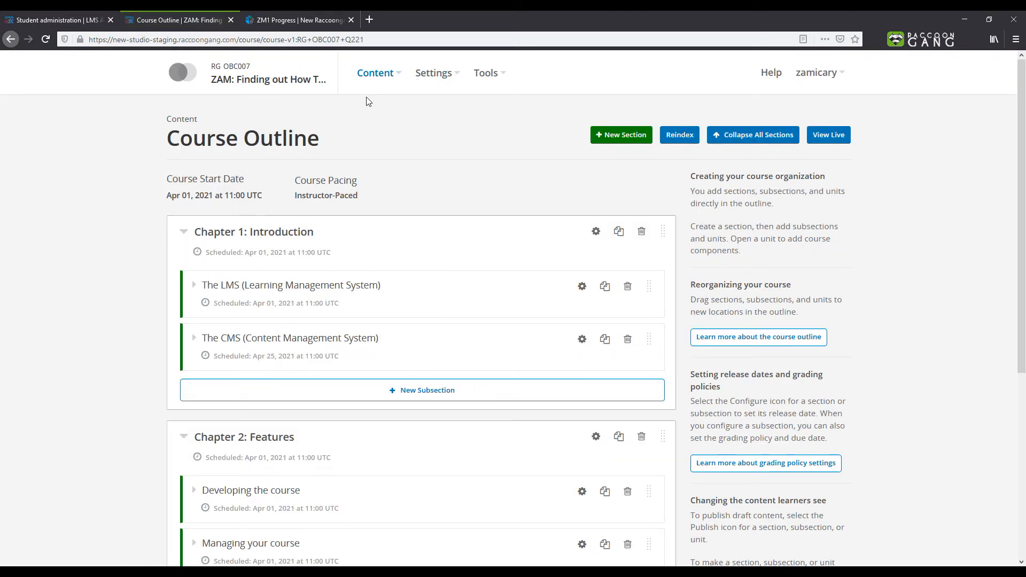
pyautogui.scroll(-5, 366, 102)
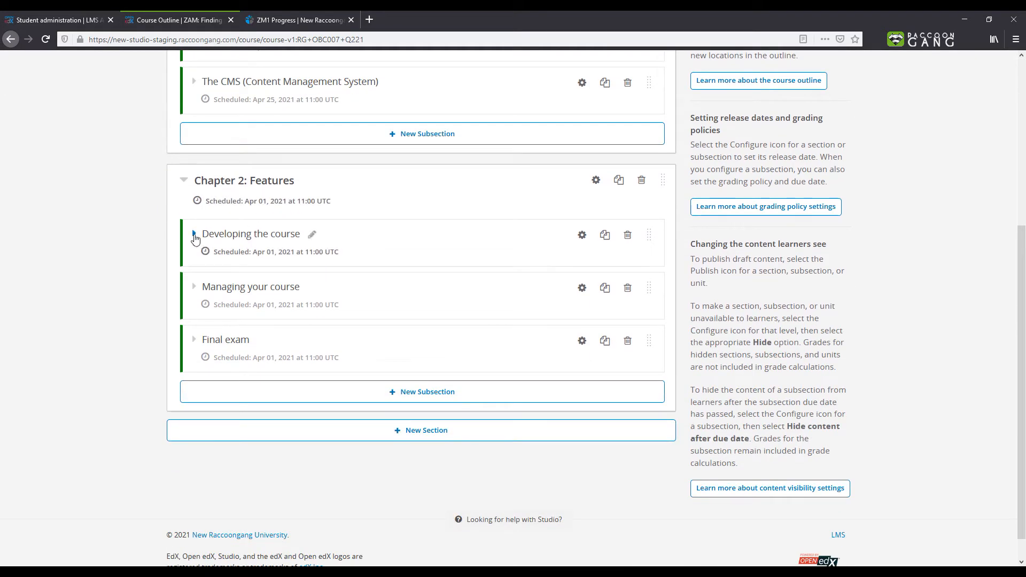
pyautogui.click(193, 233)
pyautogui.click(194, 414)
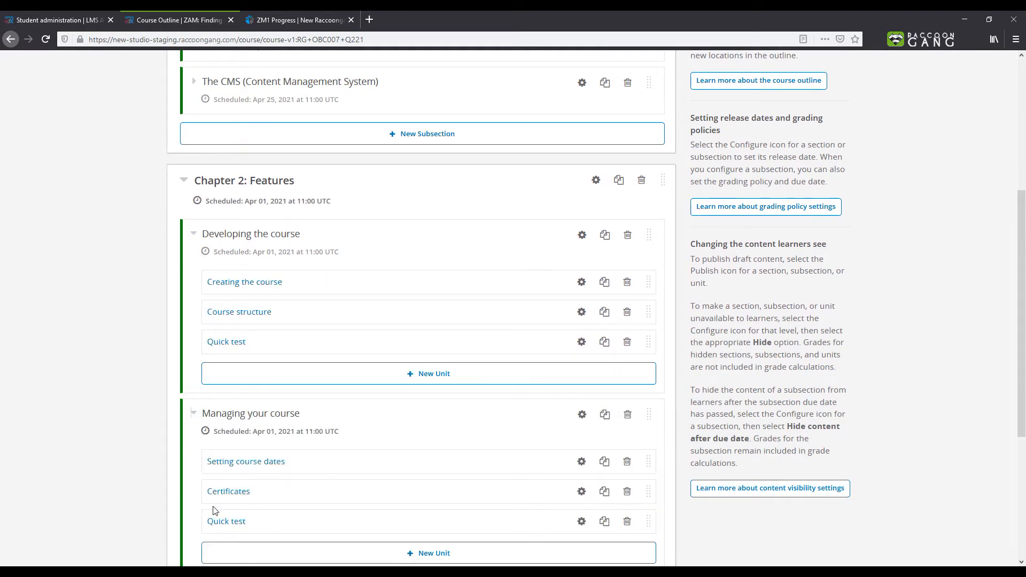
pyautogui.scroll(-4, 212, 513)
pyautogui.click(193, 401)
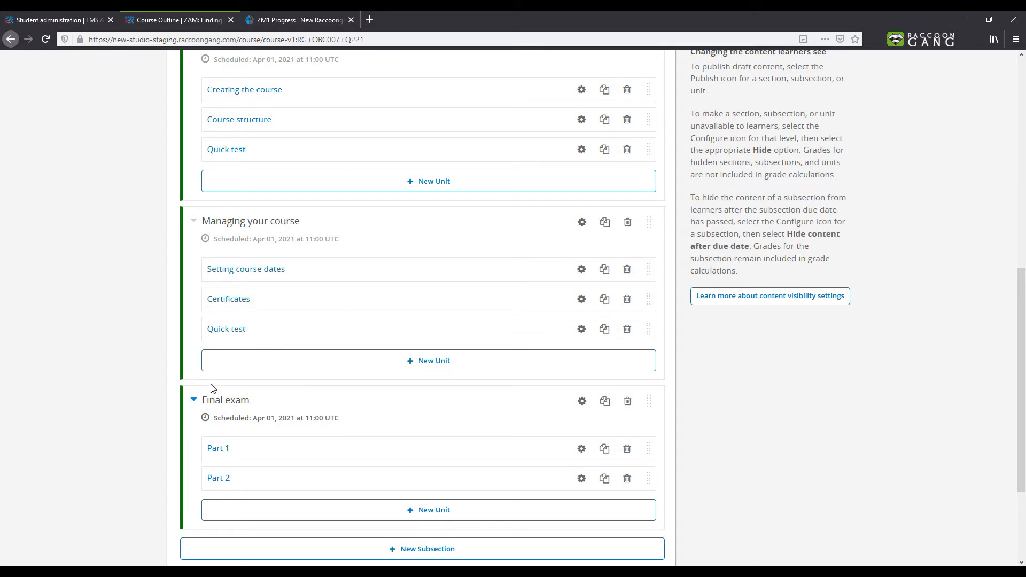
# In the grading settings, set the Quick Test assignment type's total number to 2 and its weight of total grade to 60.
pyautogui.scroll(9, 211, 384)
pyautogui.click(420, 76)
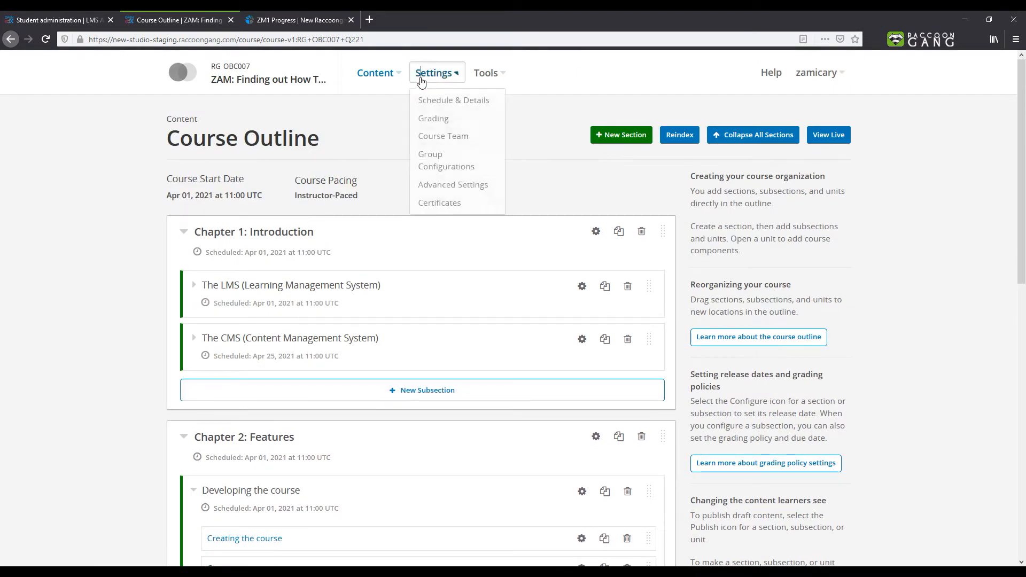
pyautogui.click(422, 117)
pyautogui.scroll(-7, 439, 100)
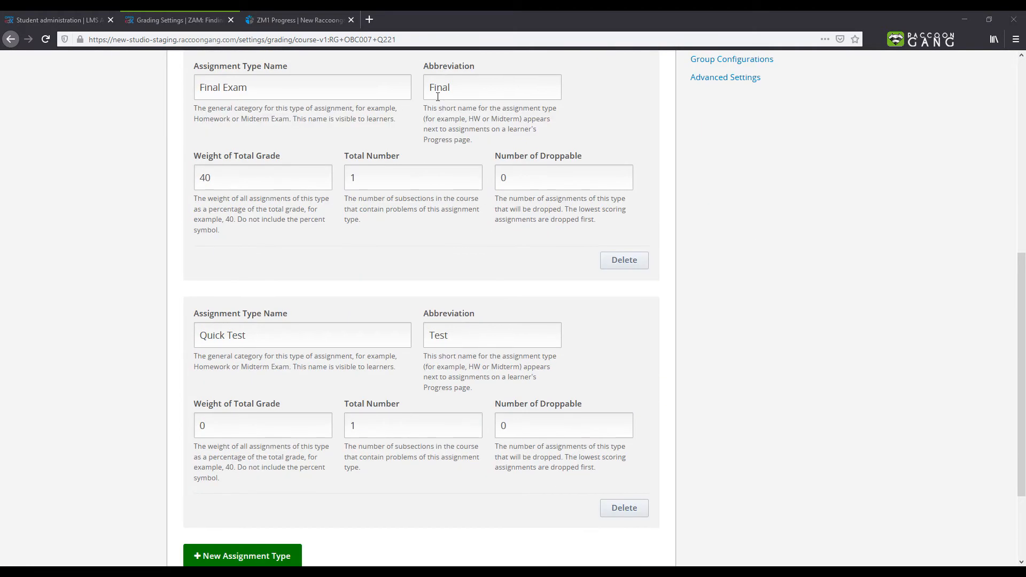
pyautogui.doubleClick(354, 427)
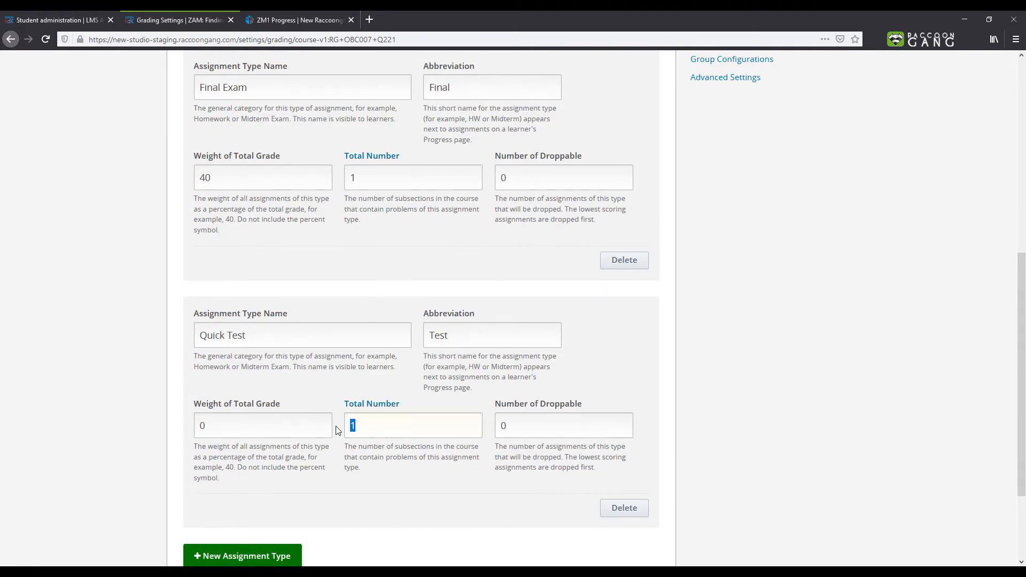
pyautogui.write('2')
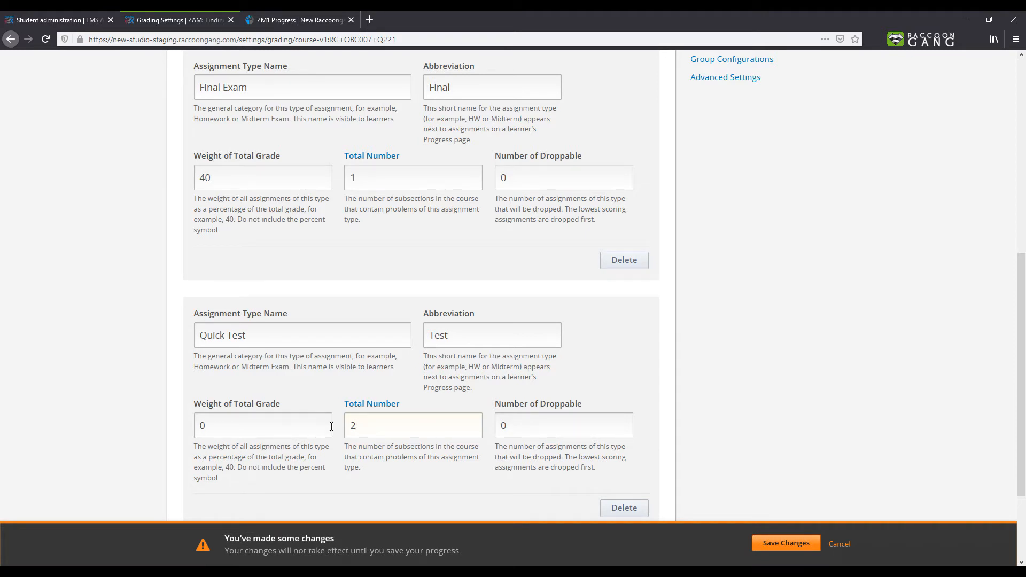
pyautogui.click(240, 425)
pyautogui.press('BackSpace')
pyautogui.write('60')
pyautogui.click(238, 181)
pyautogui.click(517, 429)
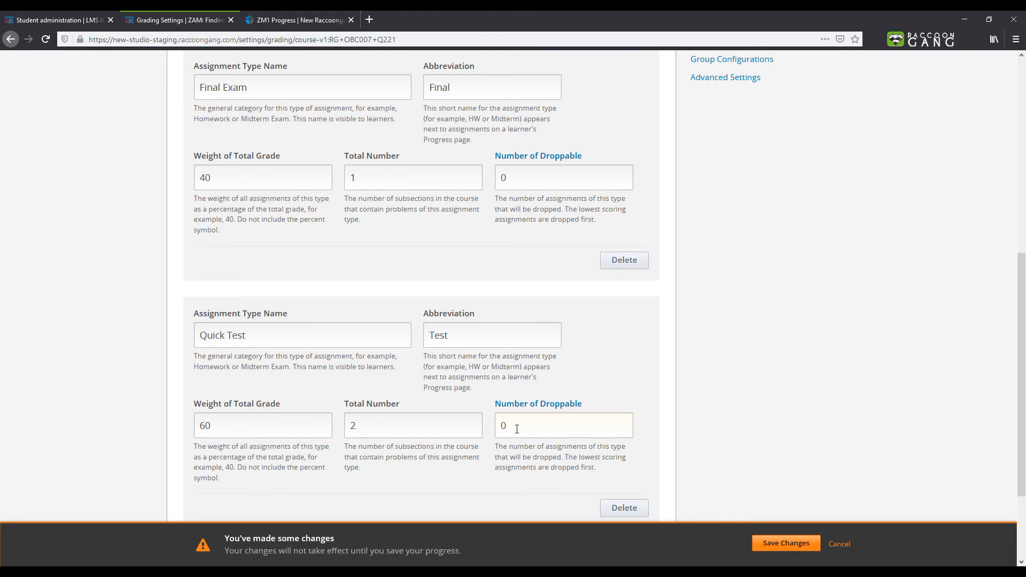
# Switch to the student's Progress page and inspect the first test's bar and the Quick Test average in the chart.
pyautogui.click(301, 21)
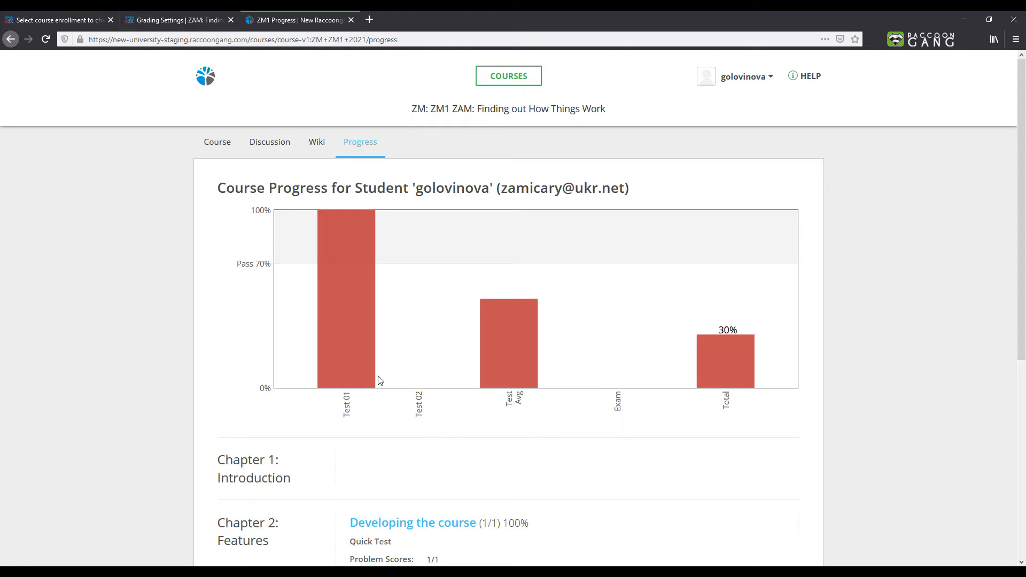
pyautogui.moveTo(354, 343)
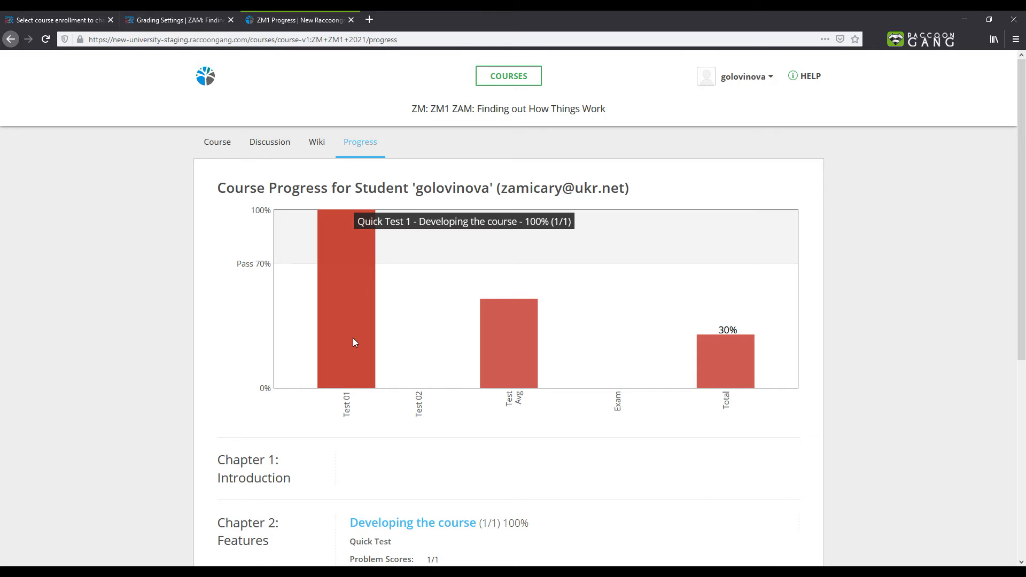
pyautogui.moveTo(504, 347)
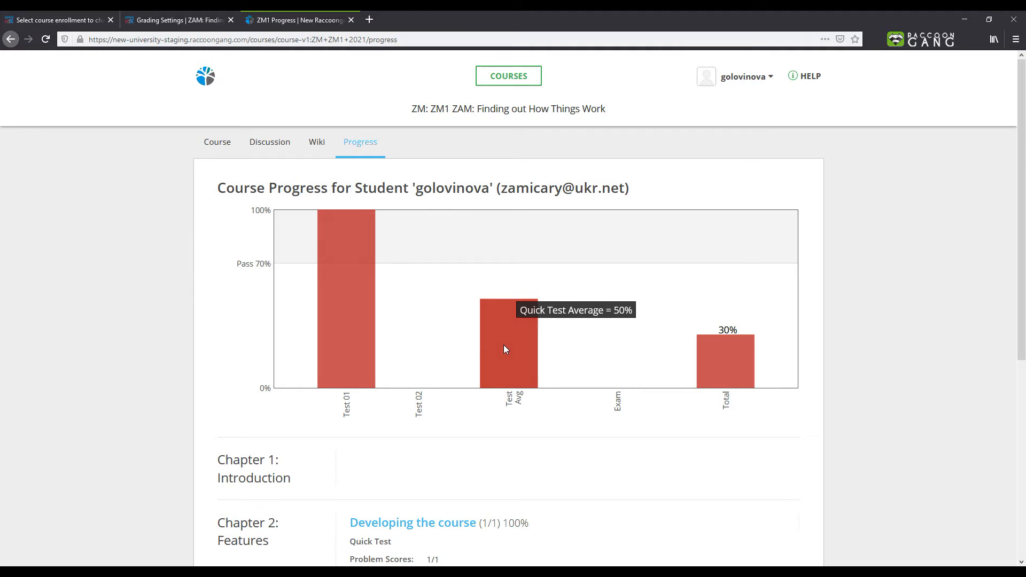
# In the grading settings, set the Quick Test assignment type's number of droppable to 1 and save the changes.
pyautogui.moveTo(727, 365)
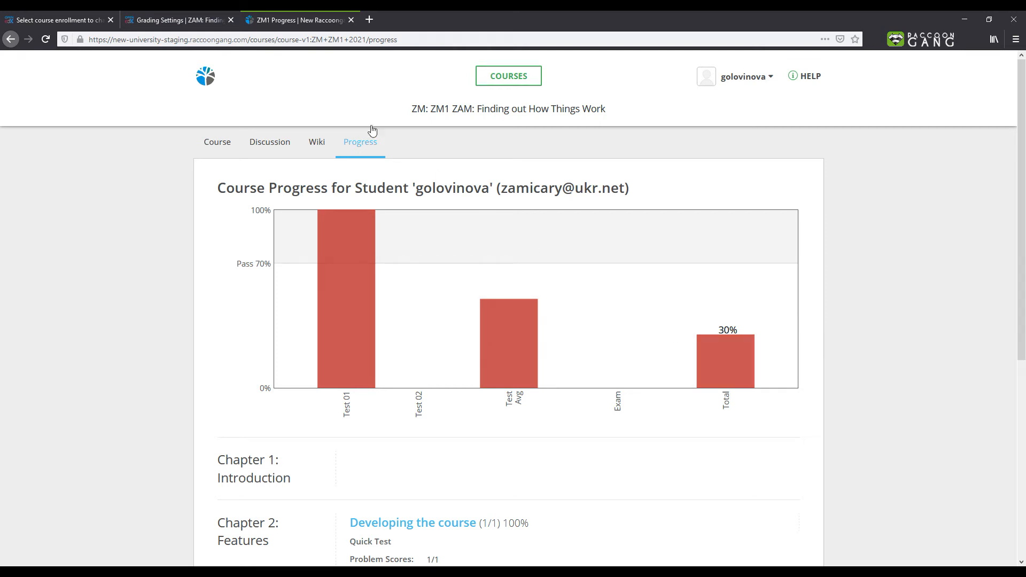
pyautogui.click(176, 20)
pyautogui.doubleClick(527, 426)
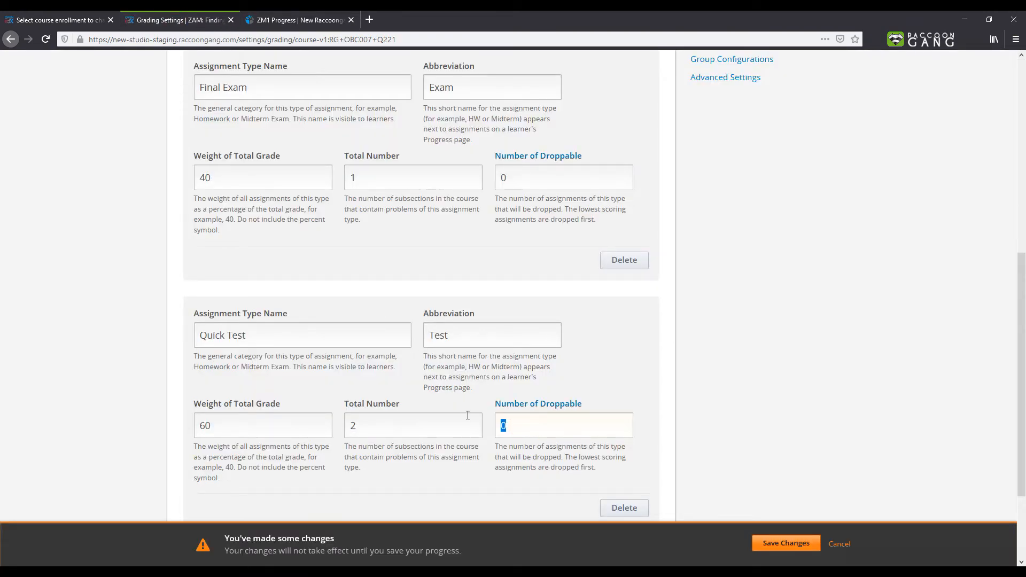
pyautogui.write('1')
pyautogui.click(767, 543)
pyautogui.scroll(5, 767, 546)
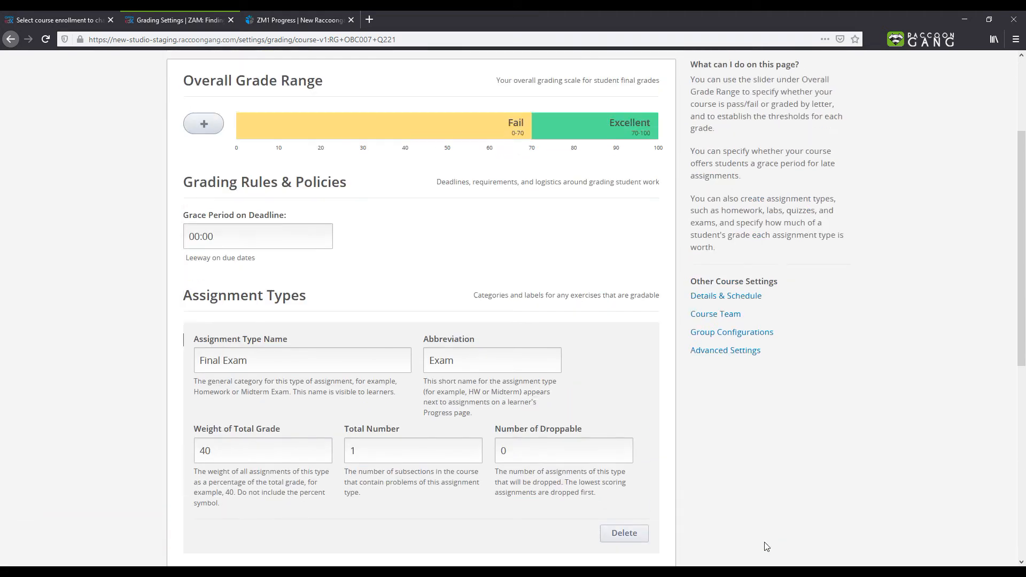
pyautogui.scroll(3, 766, 544)
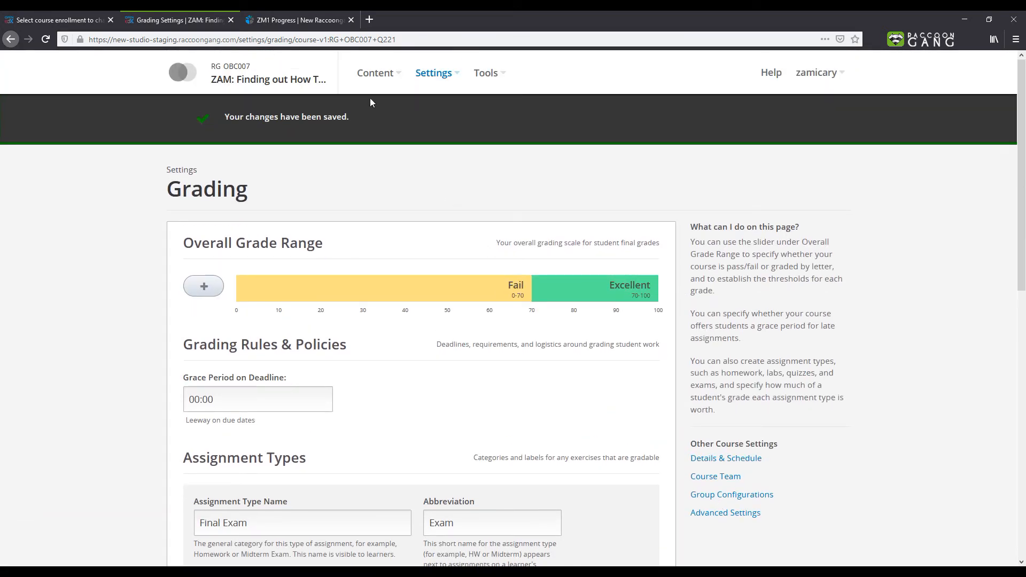
# Switch to the student's Progress page and inspect the dropped second test, the Quick Test average and the total in the chart.
pyautogui.click(292, 20)
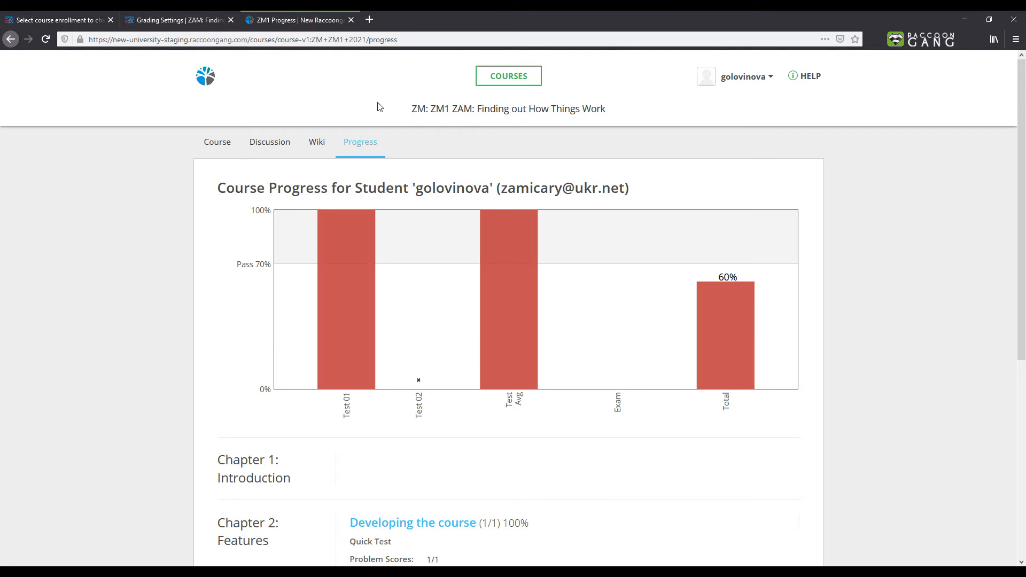
pyautogui.moveTo(420, 381)
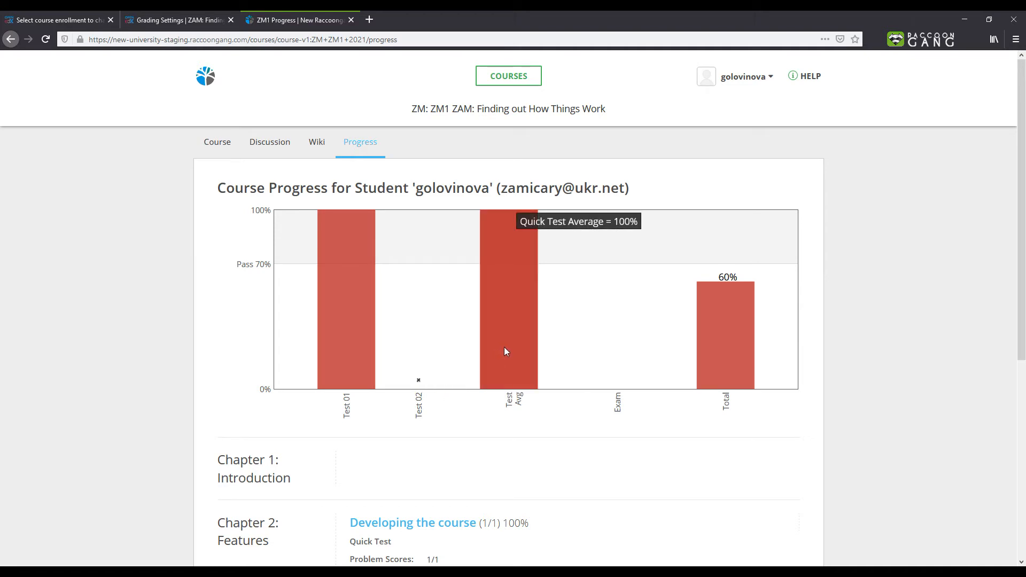
pyautogui.moveTo(737, 345)
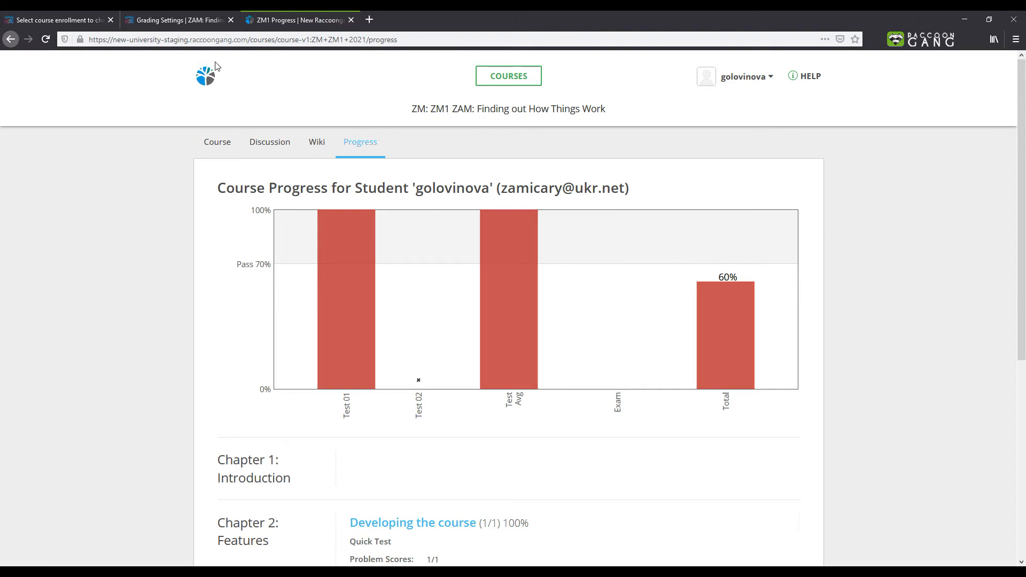
# In the grading settings, set the Quick Test assignment type's number of droppable to 0 and save the changes.
pyautogui.click(155, 19)
pyautogui.doubleClick(526, 472)
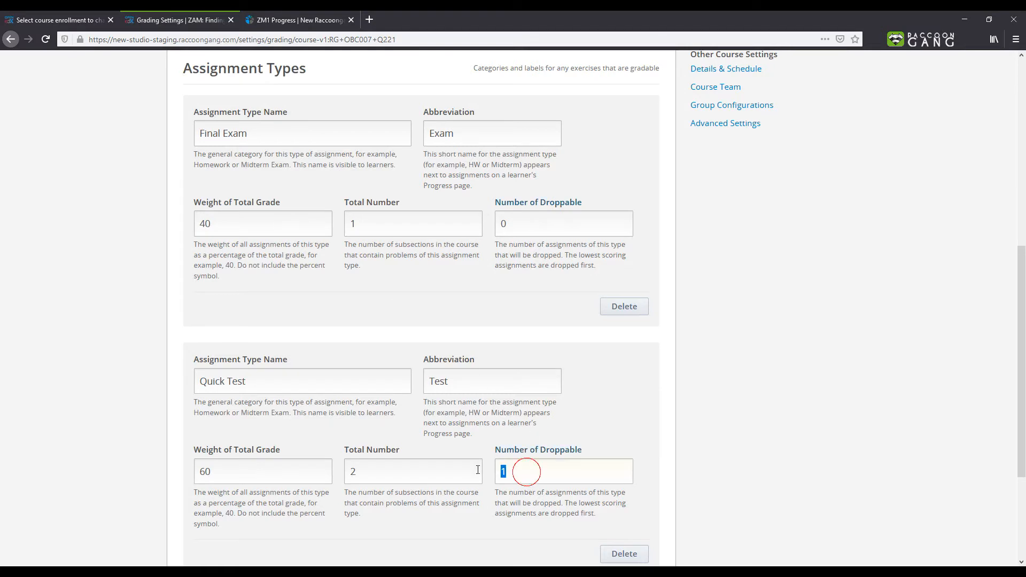
pyautogui.write('0')
pyautogui.scroll(-1, 477, 469)
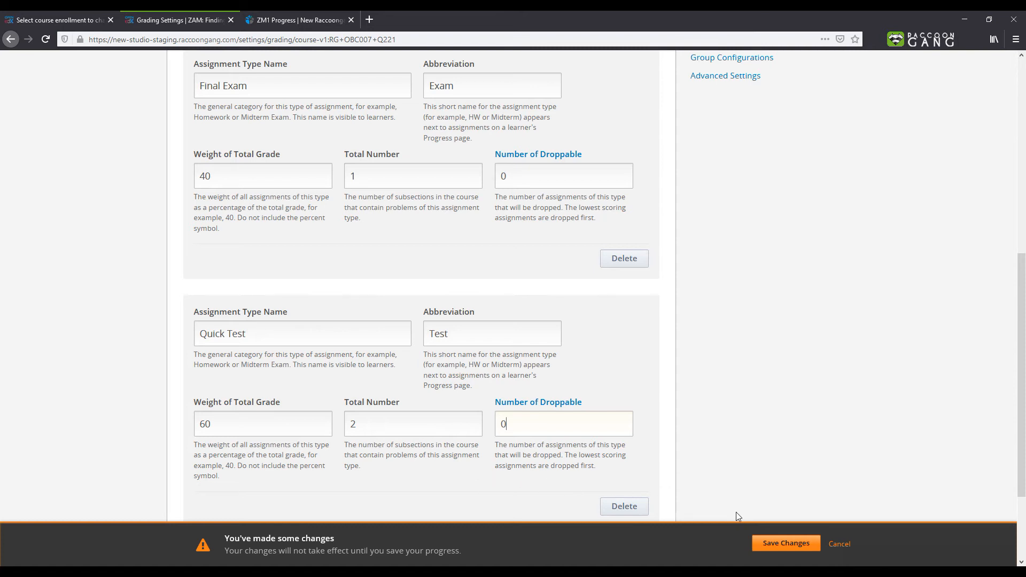
pyautogui.click(779, 544)
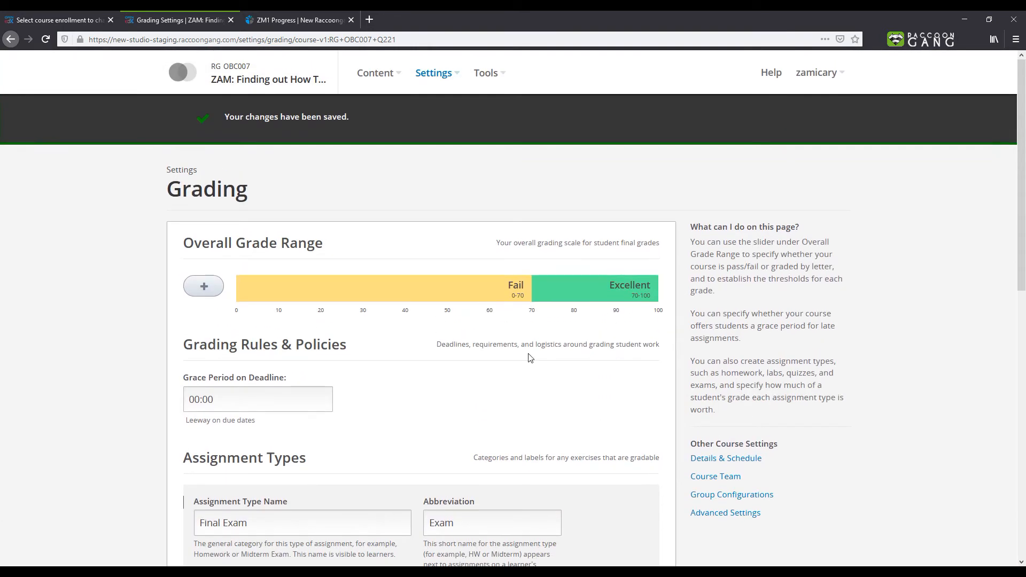
# In the course outline, set the Developing the course subsection's grading to Quick Test with due date March 31, 2021, and save.
pyautogui.click(374, 73)
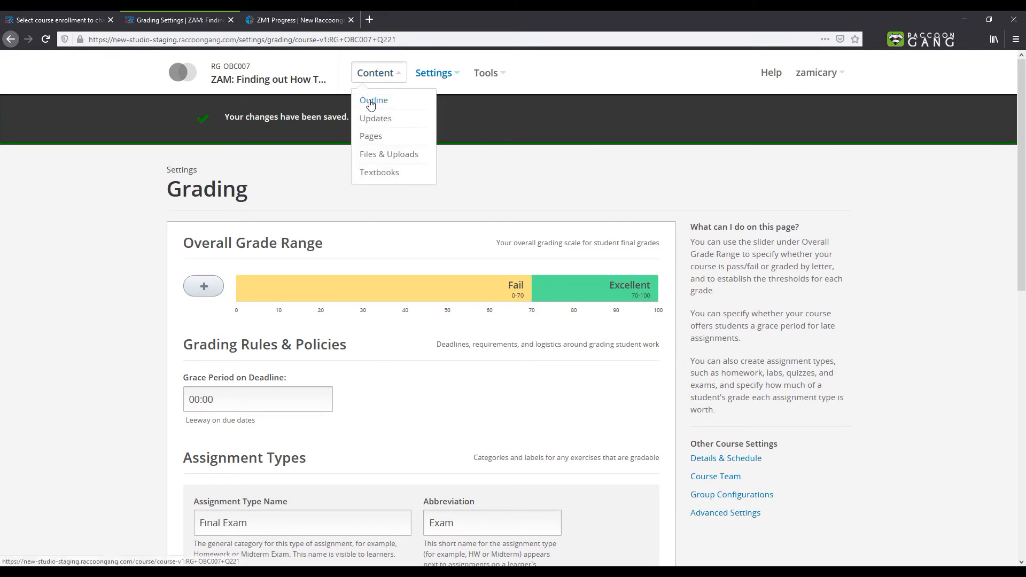
pyautogui.click(369, 101)
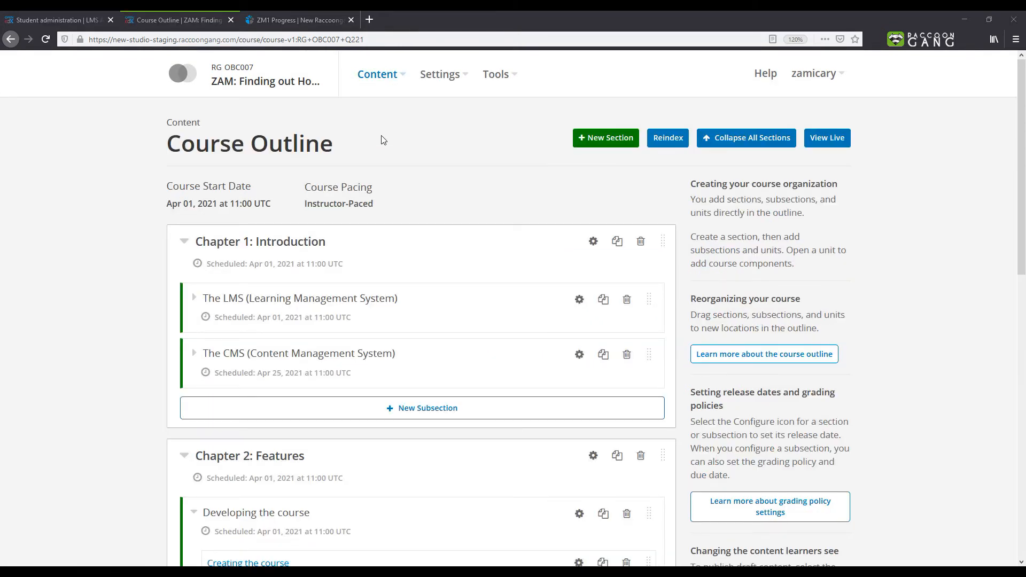
pyautogui.scroll(-5, 382, 141)
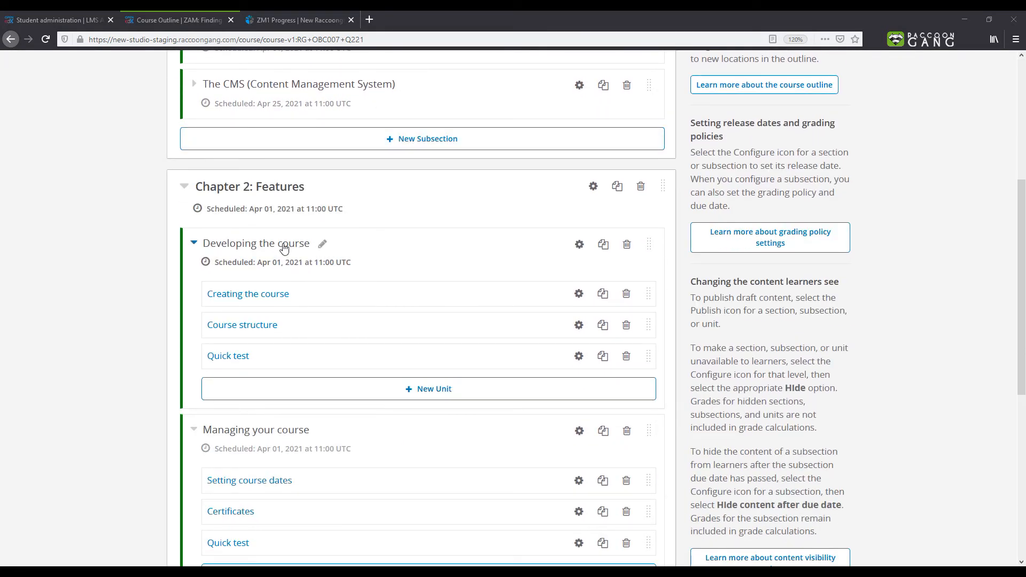
pyautogui.click(580, 255)
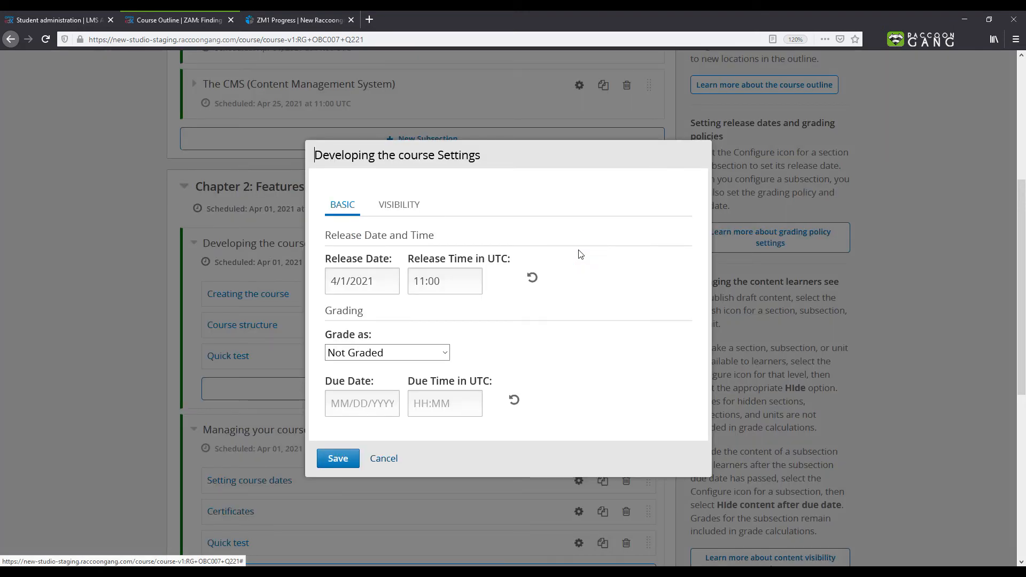
pyautogui.click(368, 354)
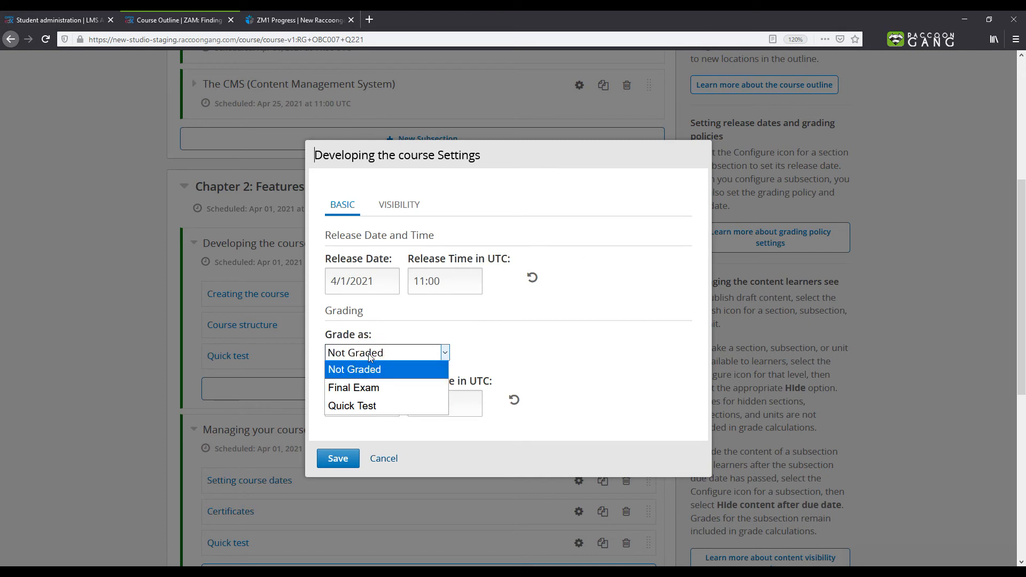
pyautogui.click(346, 404)
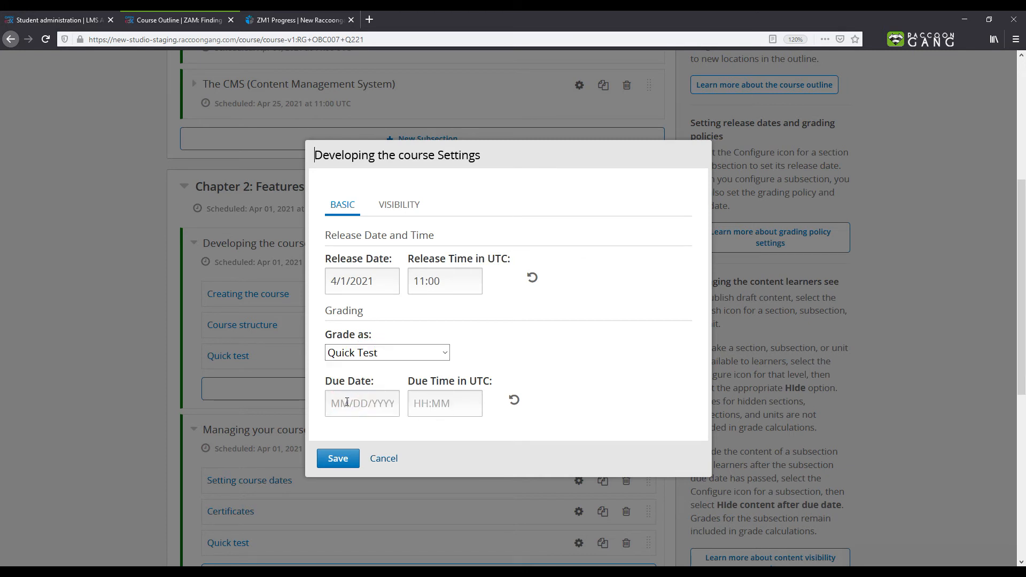
pyautogui.click(346, 403)
pyautogui.click(449, 427)
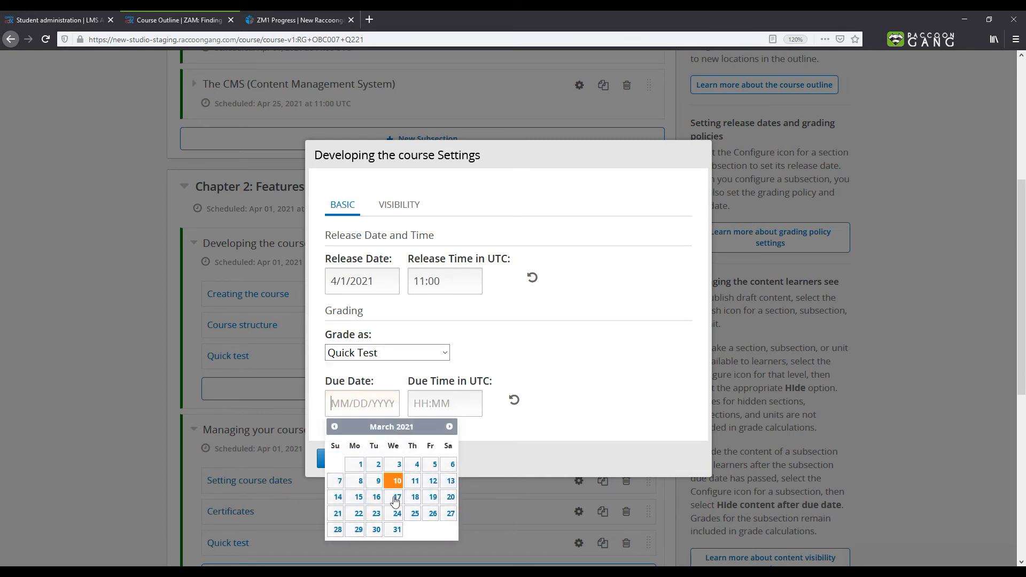
pyautogui.click(392, 532)
pyautogui.click(336, 458)
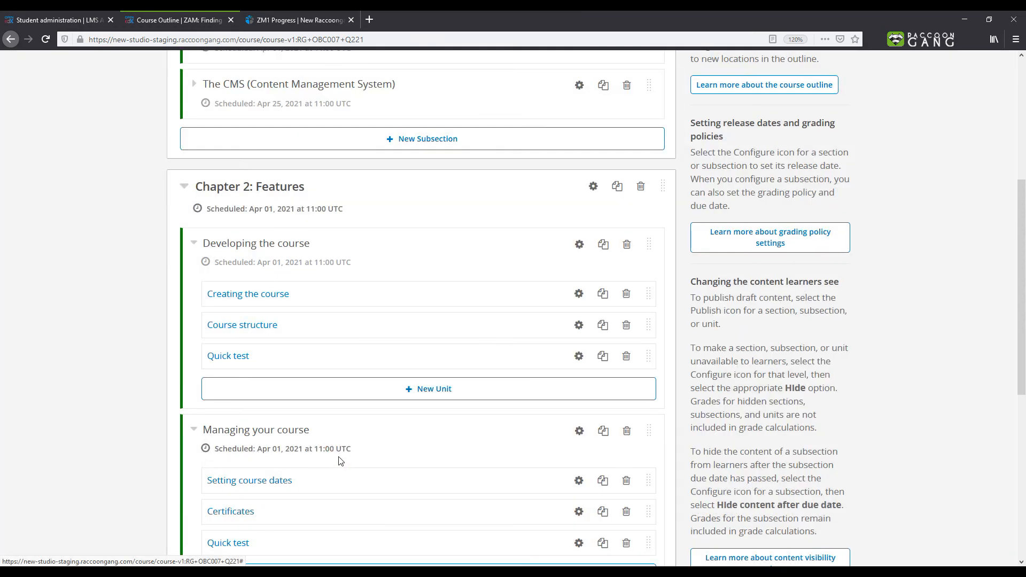
# Set the Managing your course subsection's grading to Quick Test and save its settings.
pyautogui.click(579, 446)
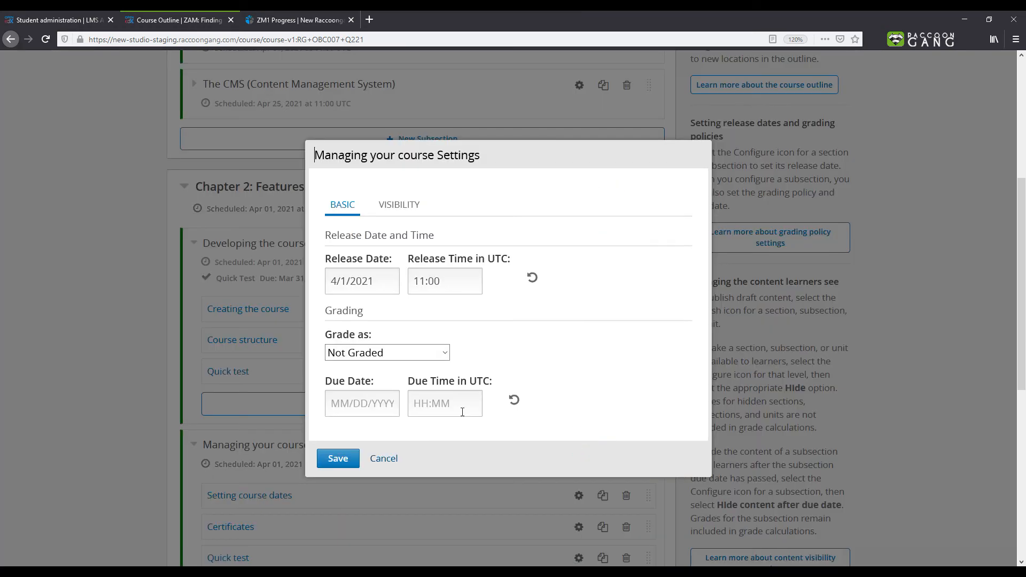
pyautogui.click(395, 353)
pyautogui.click(362, 405)
pyautogui.click(338, 459)
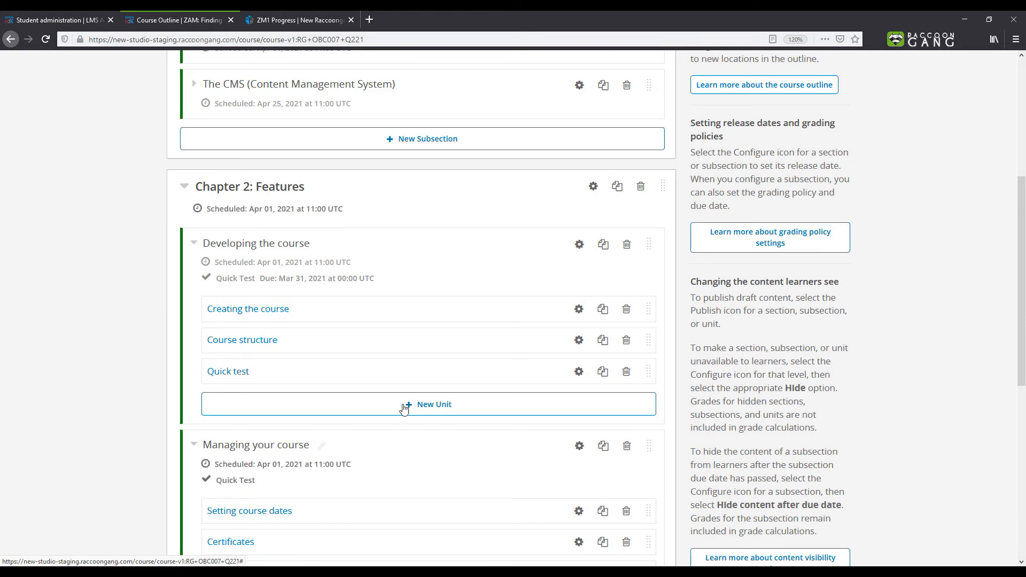
# Check the settings of the Chapter 2: Features section and its first Quick test unit for grading options, without changing them.
pyautogui.click(593, 187)
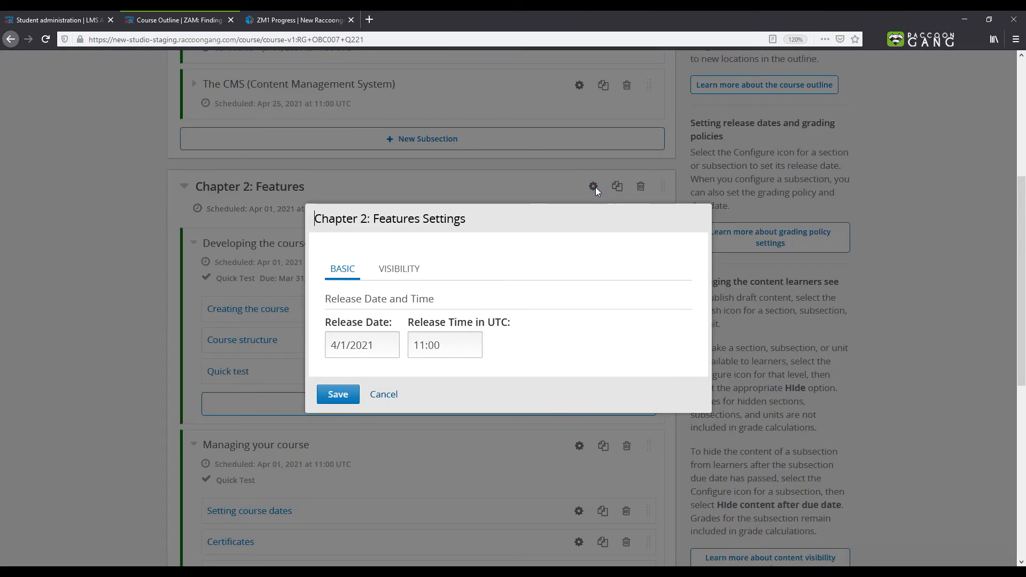
pyautogui.click(387, 394)
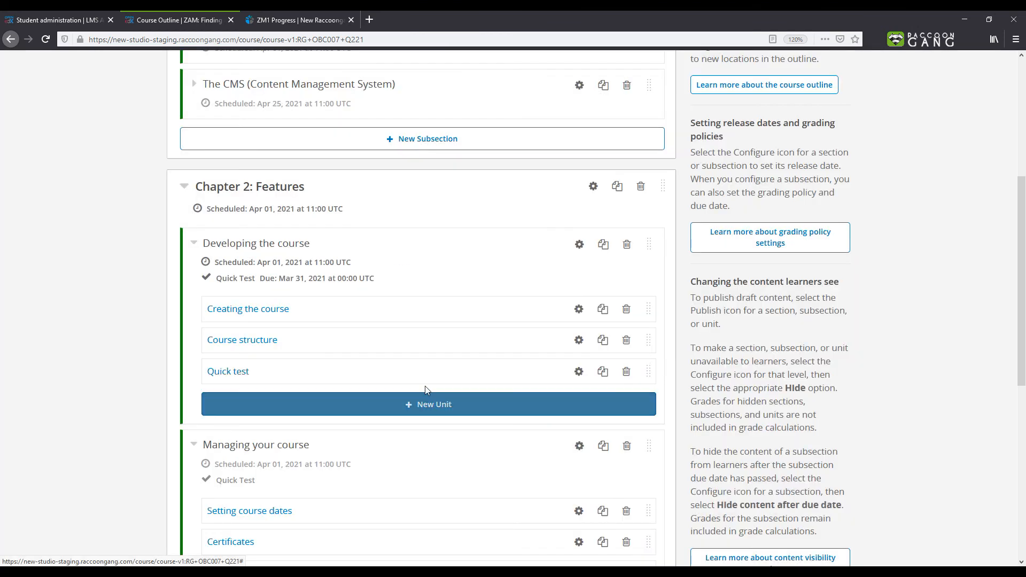
pyautogui.click(578, 372)
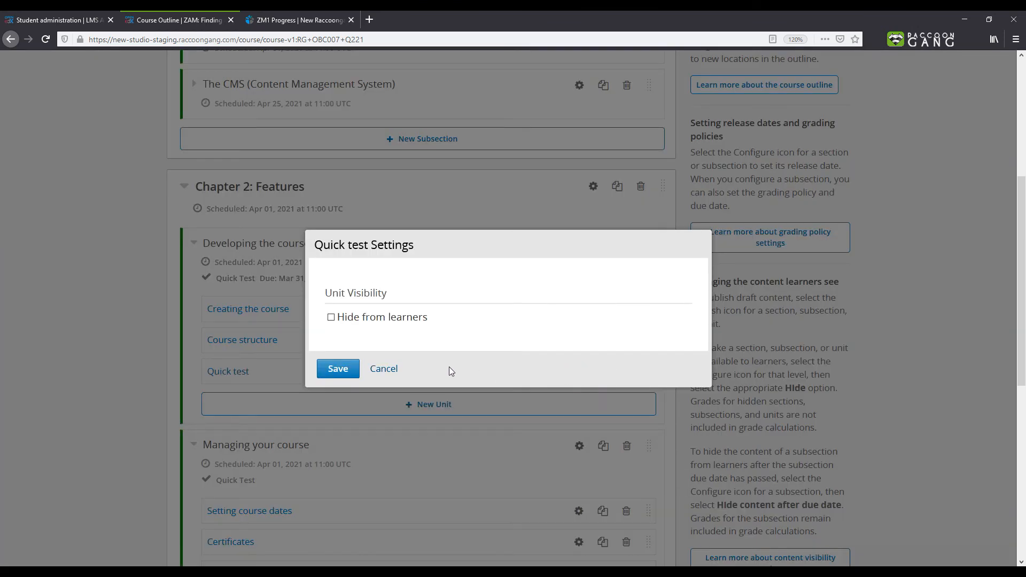
pyautogui.click(383, 368)
# Set the Final exam subsection's grading to Final Exam and save its settings.
pyautogui.scroll(-6, 379, 370)
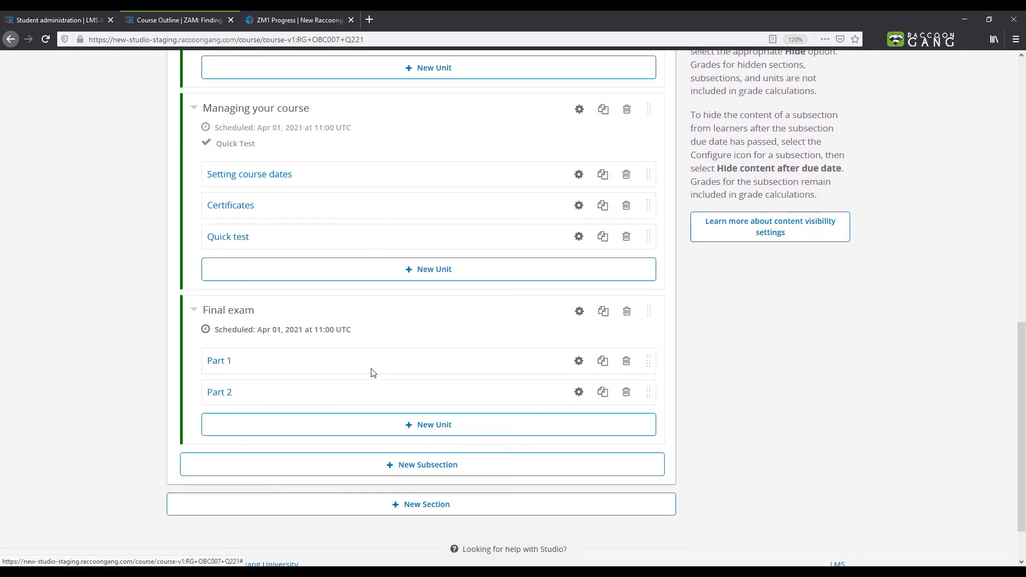
pyautogui.click(578, 309)
pyautogui.click(380, 353)
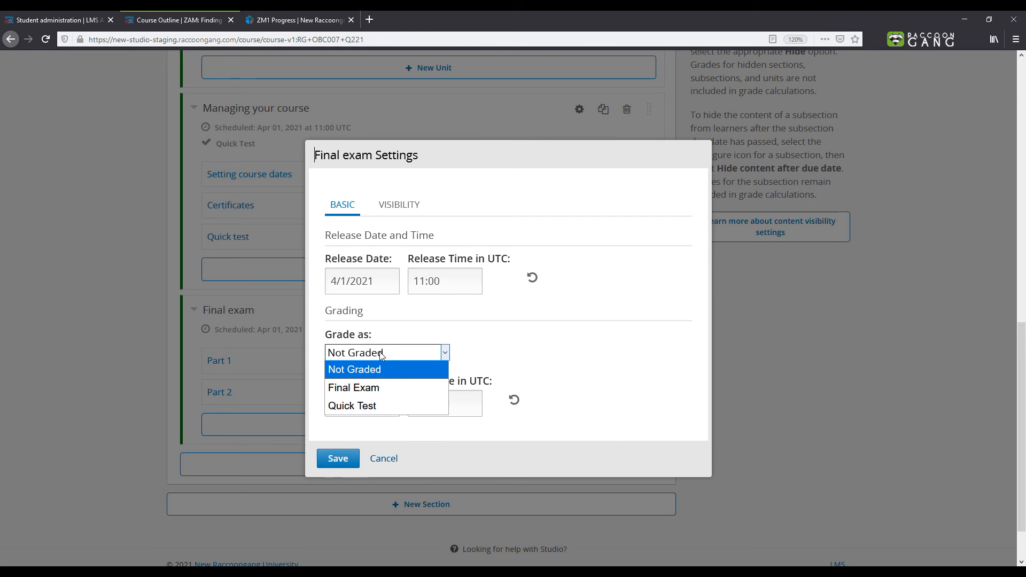
pyautogui.click(354, 387)
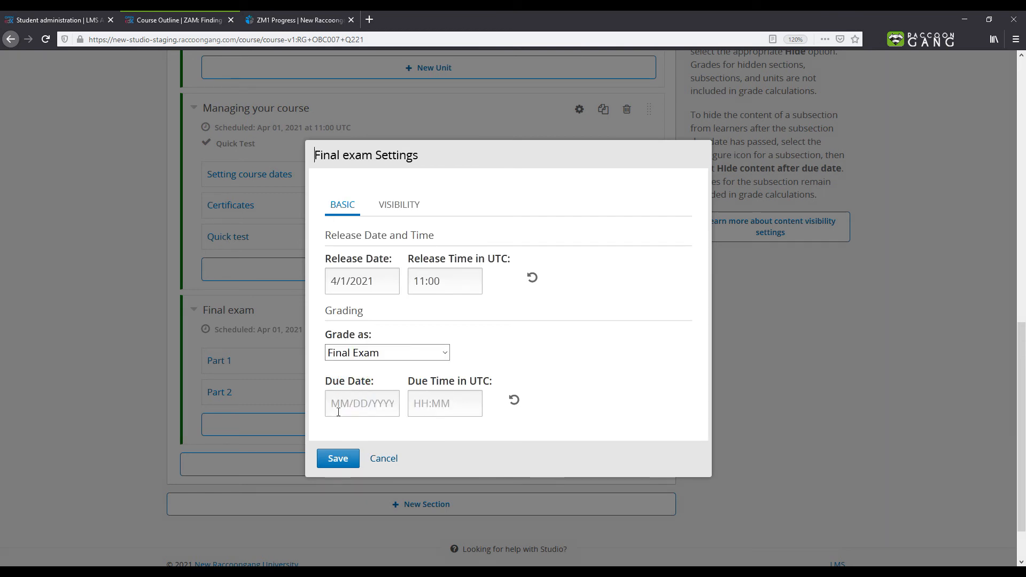
pyautogui.click(337, 458)
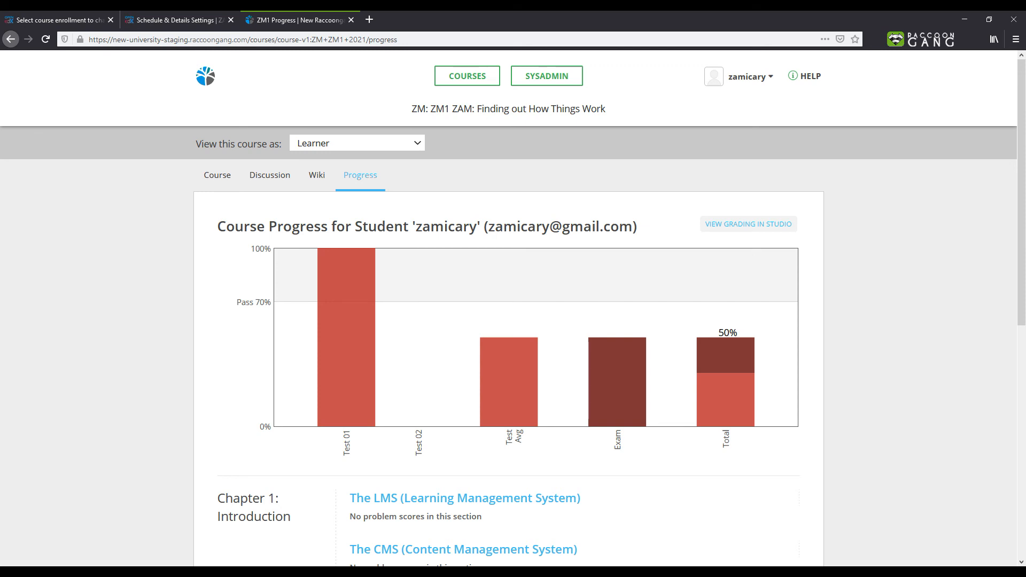
# On the learner's Progress page, inspect the first test, exam, Quick Test average and total bars in the chart.
pyautogui.moveTo(339, 282)
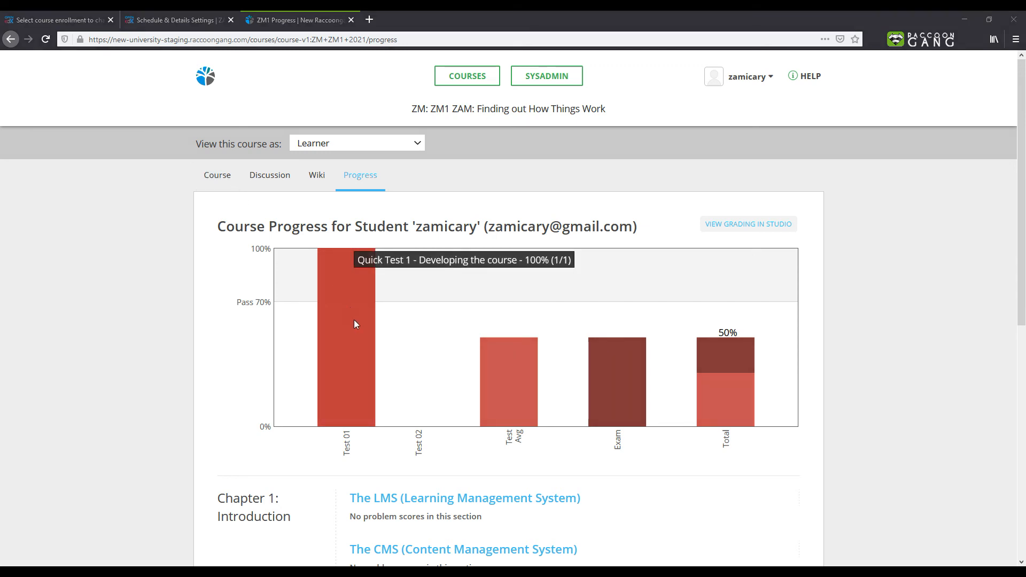
pyautogui.moveTo(619, 416)
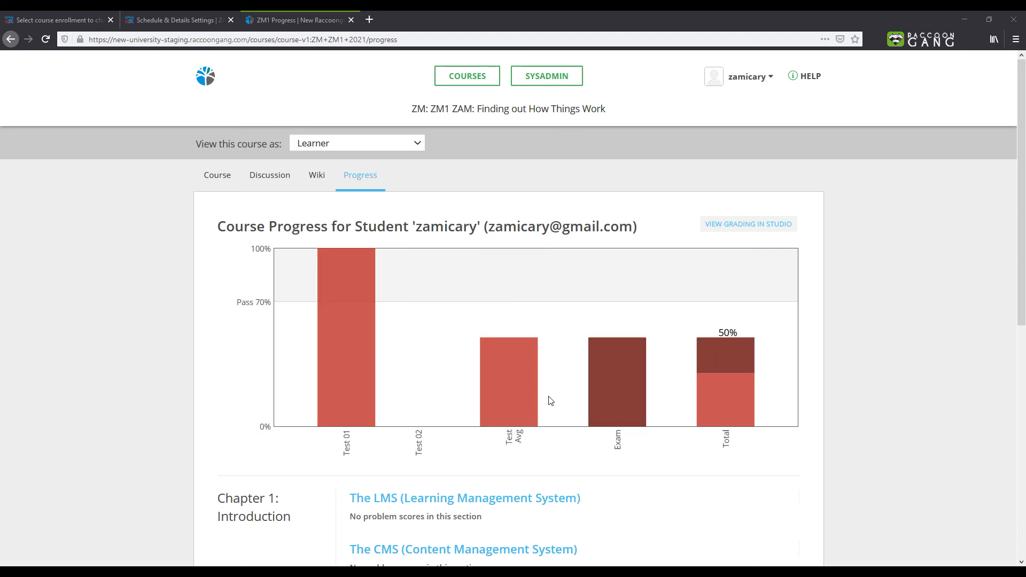
pyautogui.moveTo(516, 395)
pyautogui.moveTo(723, 417)
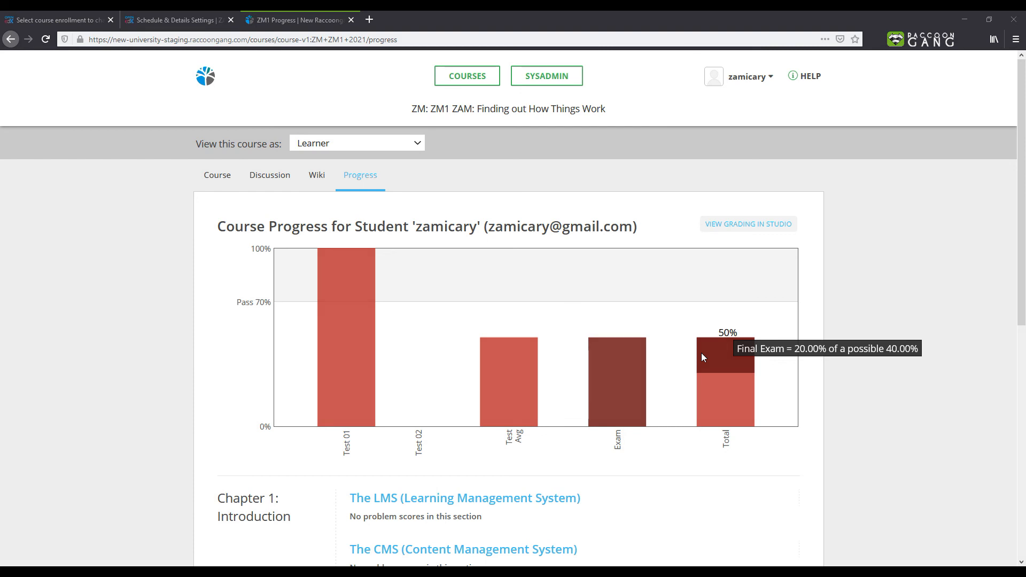
# Open Part 2 of the Final exam from the learner's progress page and submit Unscheduled as the new course's default status.
pyautogui.scroll(-6, 702, 357)
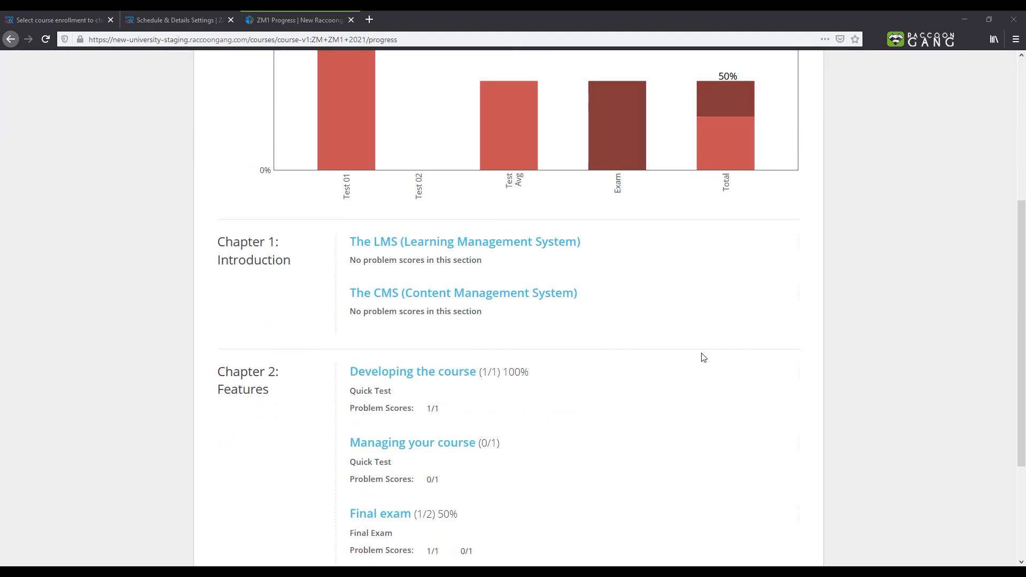
pyautogui.click(382, 452)
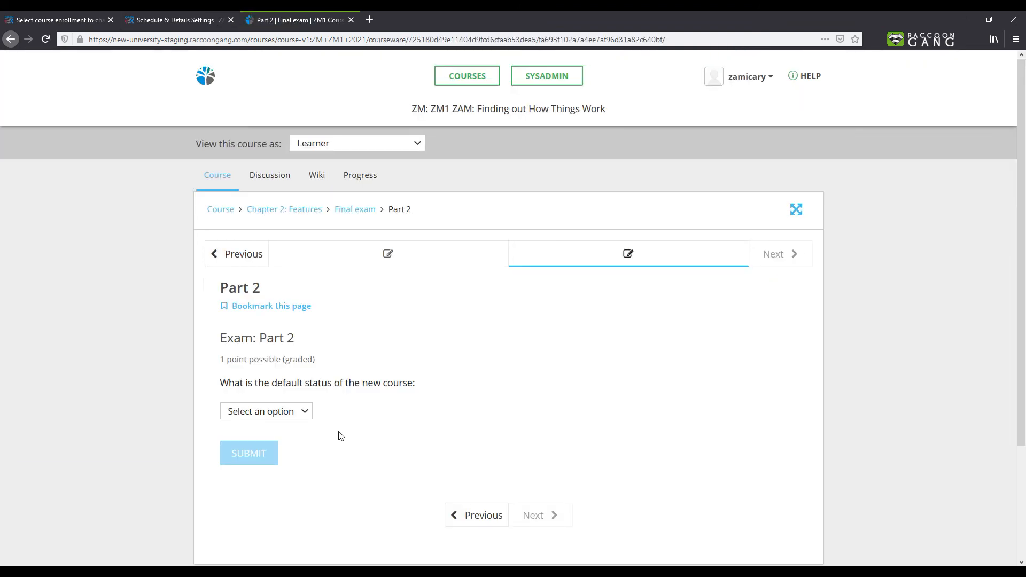
pyautogui.click(288, 412)
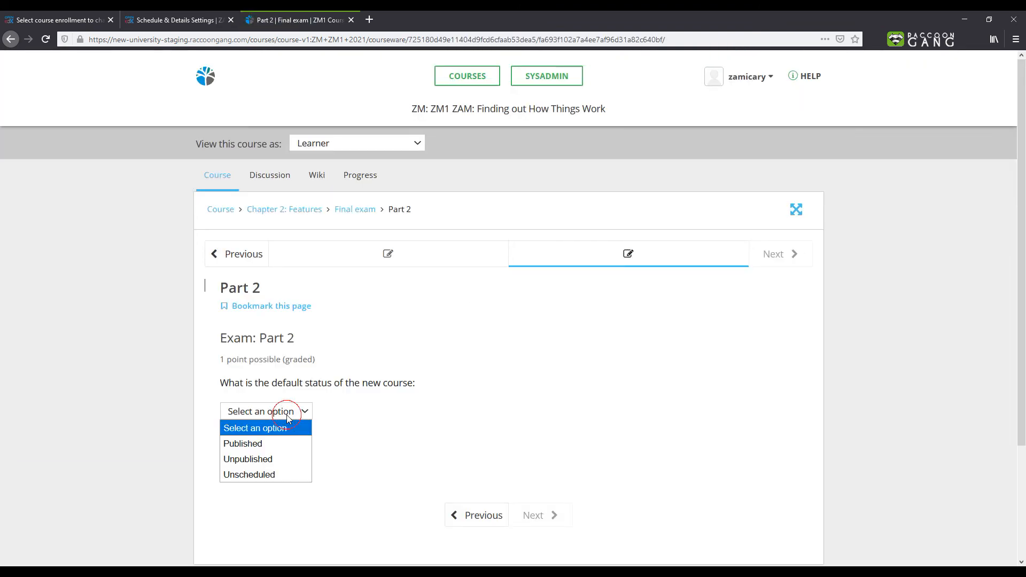
pyautogui.click(267, 474)
pyautogui.click(258, 459)
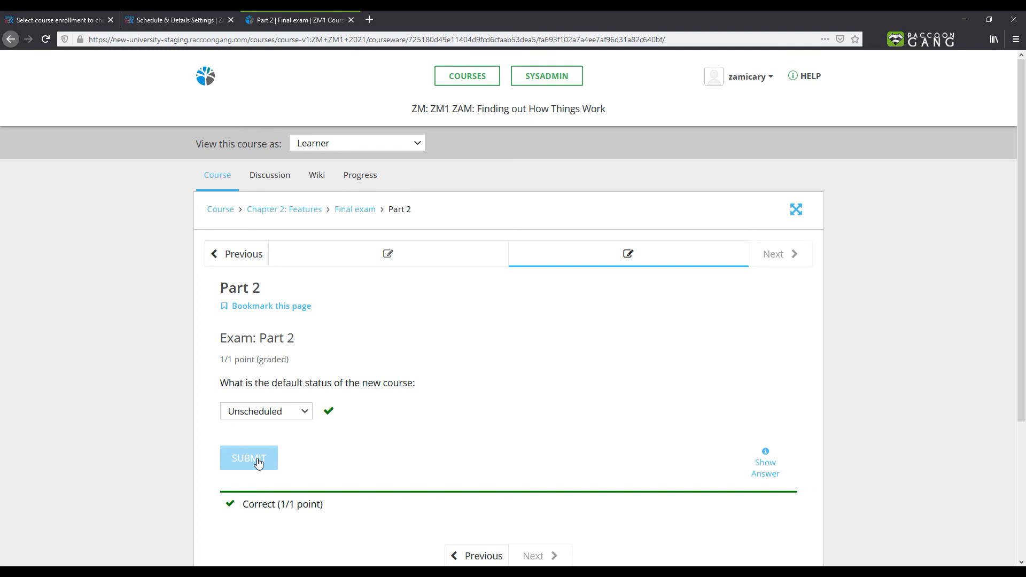
# Return to the learner's Progress page and request the course certificate.
pyautogui.click(361, 187)
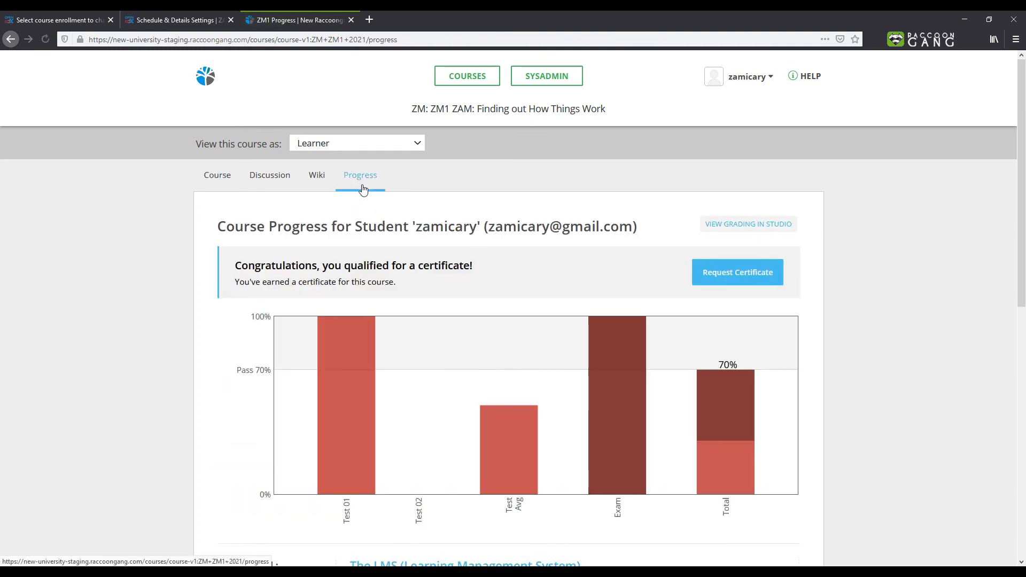
pyautogui.click(695, 276)
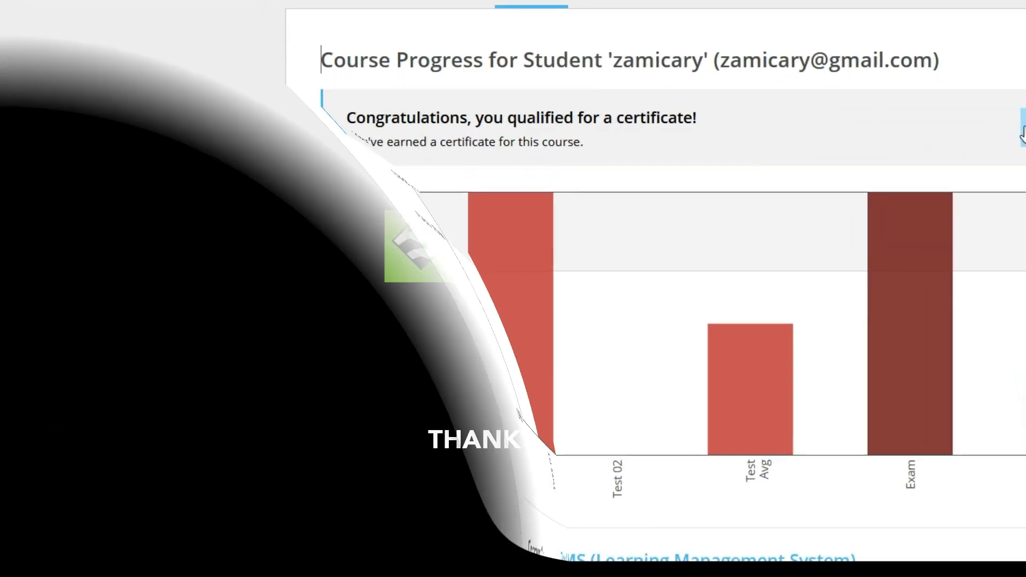